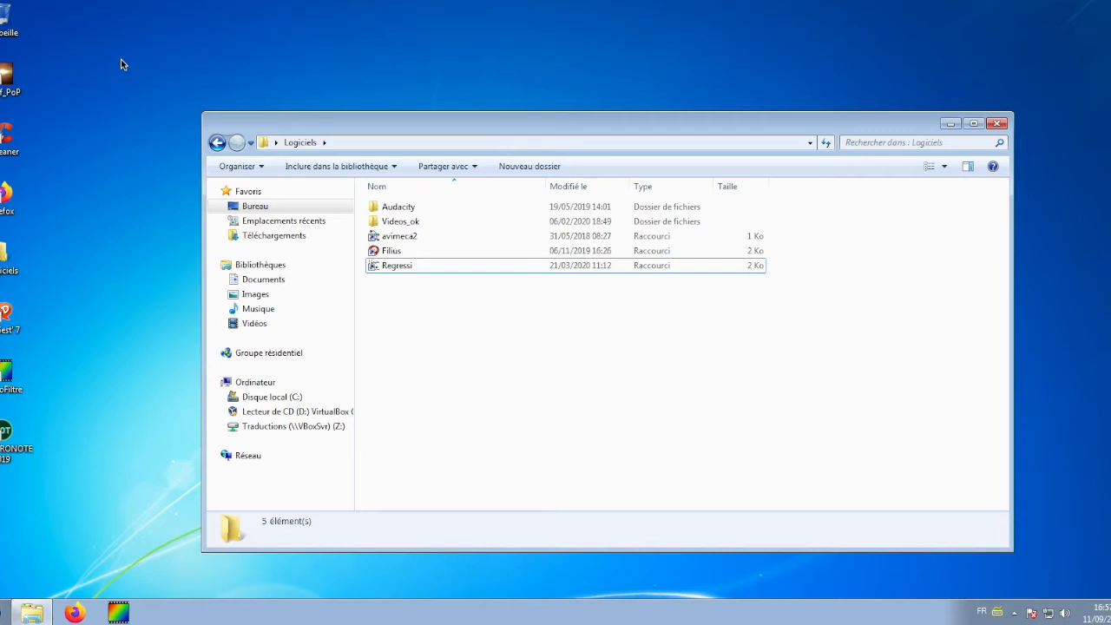
- Launch Regressi from the Logiciels folder and create a new file with keyboard data entry
{"action": "double_click", "coordinate": [425, 268]}
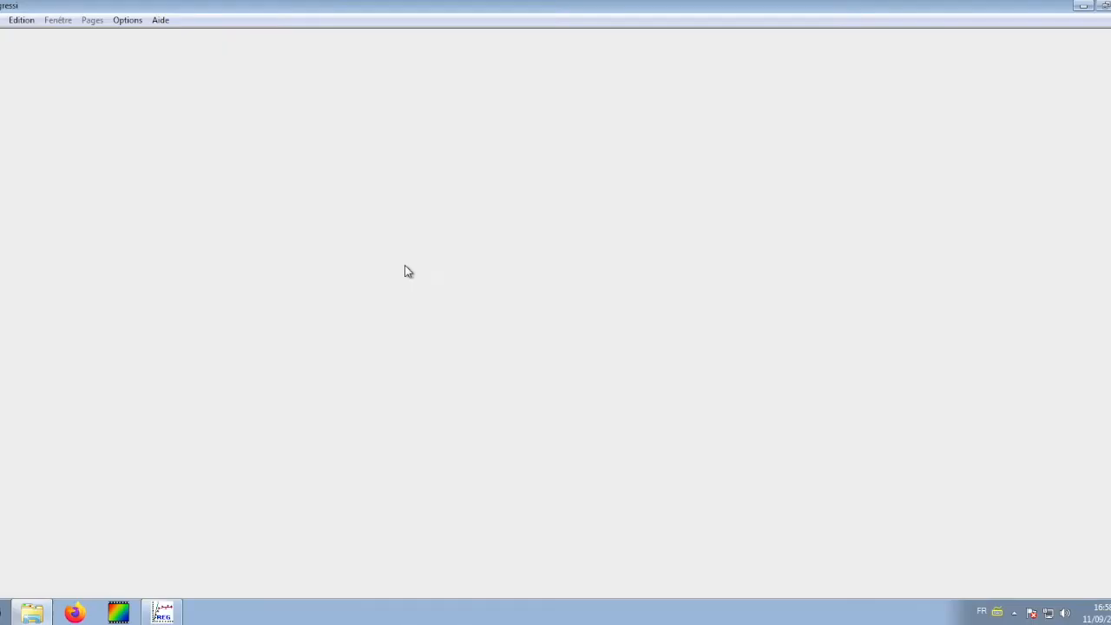
{"action": "left_click", "coordinate": [2, 21]}
{"action": "mouse_move", "coordinate": [74, 42]}
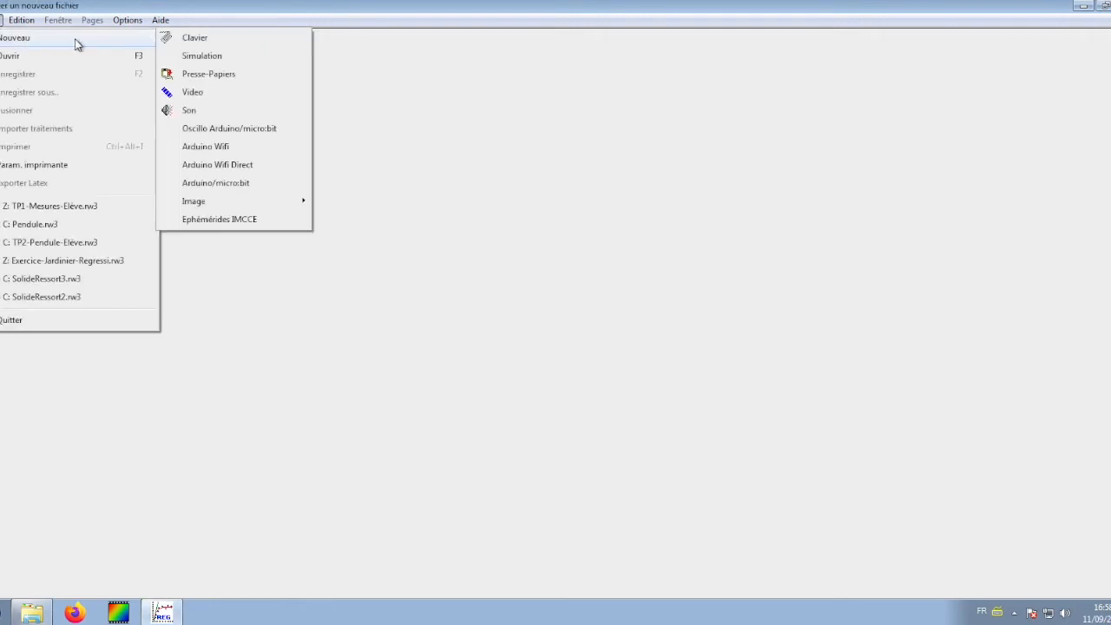
{"action": "left_click", "coordinate": [208, 40]}
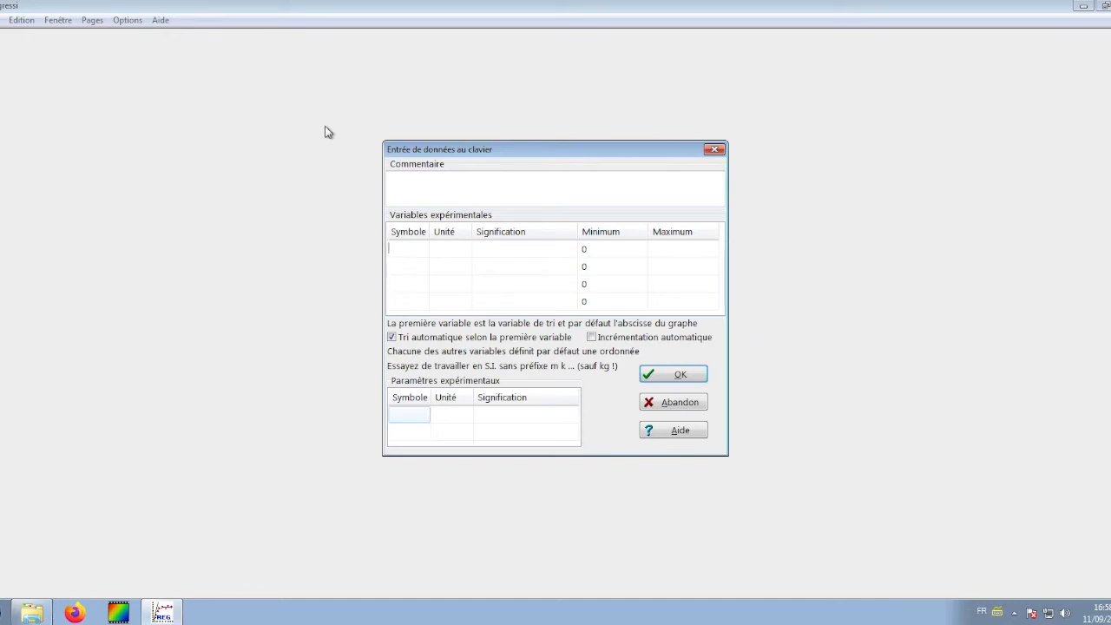
- Define the experimental variables V1, in mL, and pH, without a unit, and create the data table
{"action": "type", "text": "V1"}
{"action": "left_click", "coordinate": [441, 250]}
{"action": "type", "text": "mL"}
{"action": "left_click", "coordinate": [401, 265]}
{"action": "type", "text": "pH"}
{"action": "left_click", "coordinate": [664, 374]}
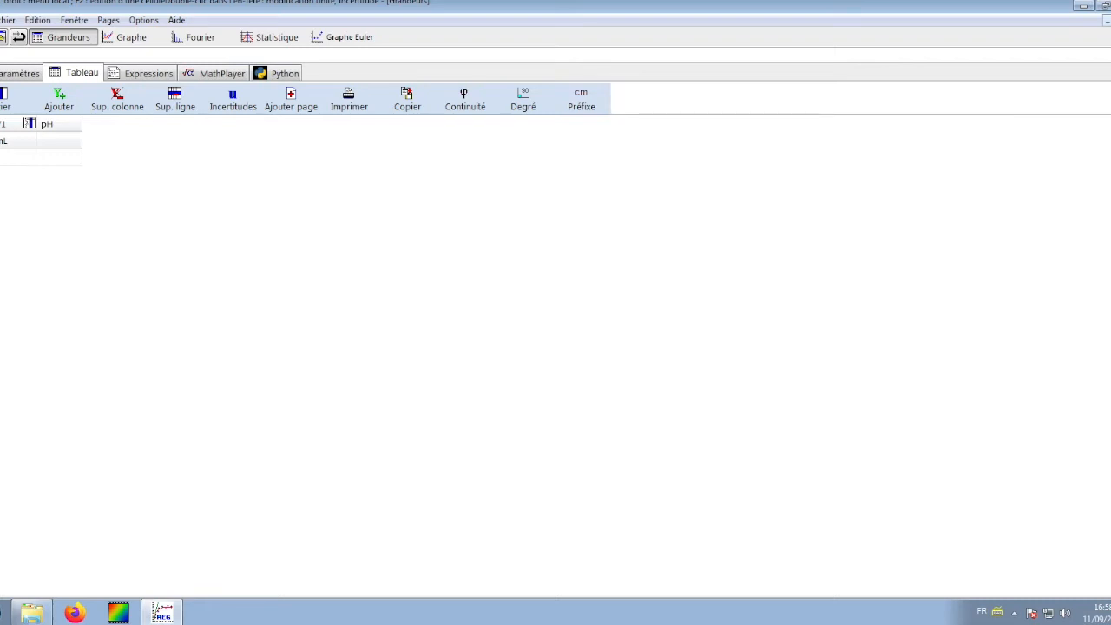
- Fill the first two table rows with their V1 volumes and the pH values 2,5 and 2,4
{"action": "type", "text": "0,6"}
{"action": "key", "text": "Tab"}
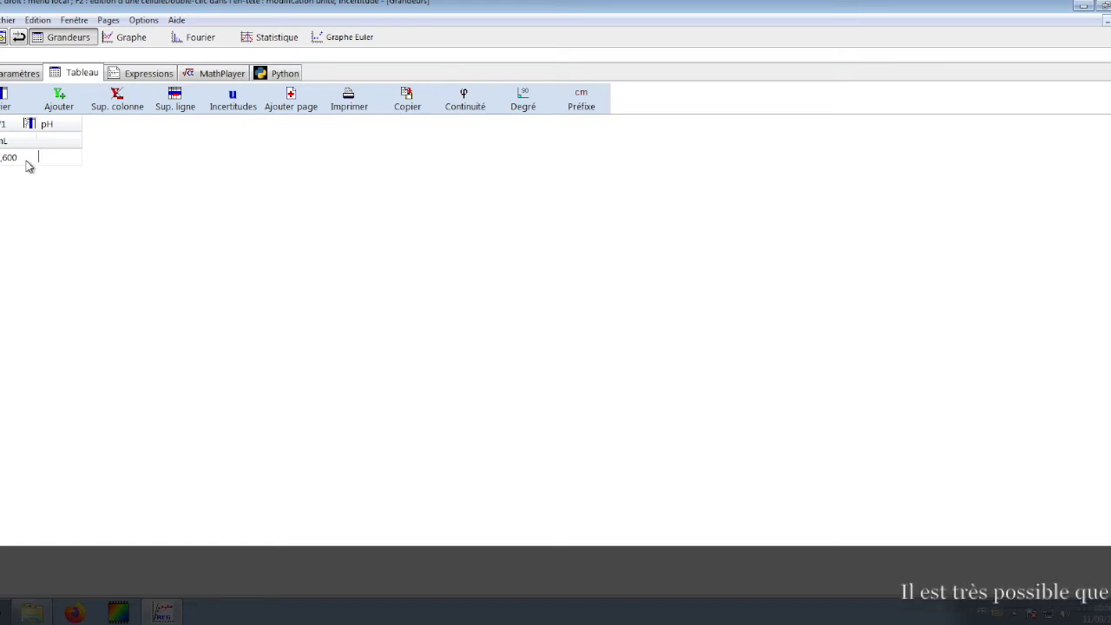
{"action": "type", "text": "2,5"}
{"action": "key", "text": "Return"}
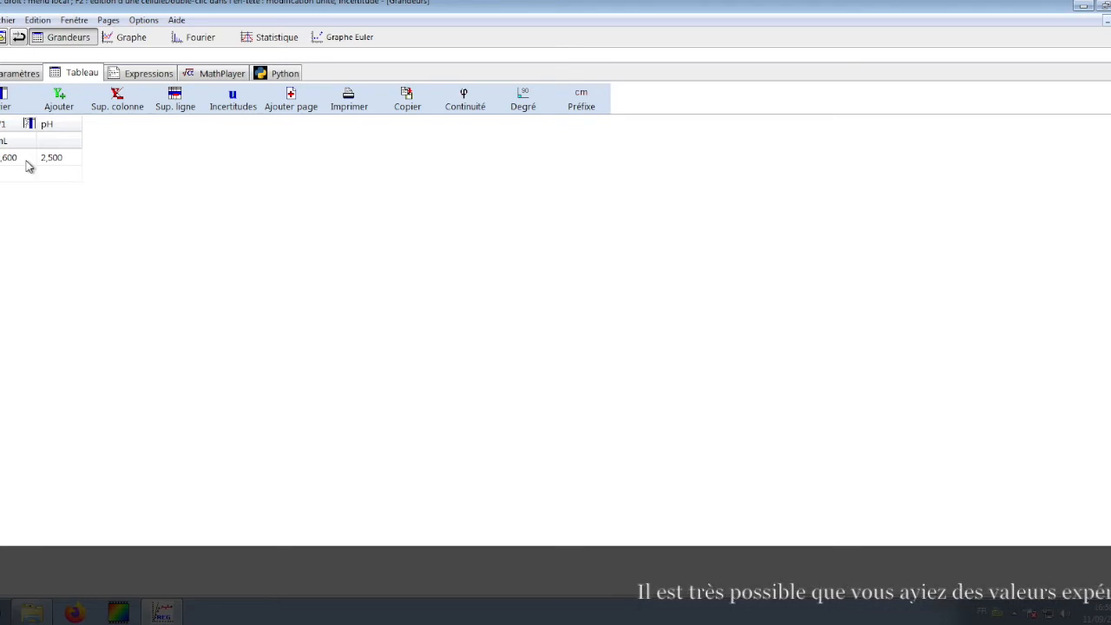
{"action": "type", "text": "0,1"}
{"action": "key", "text": "Tab"}
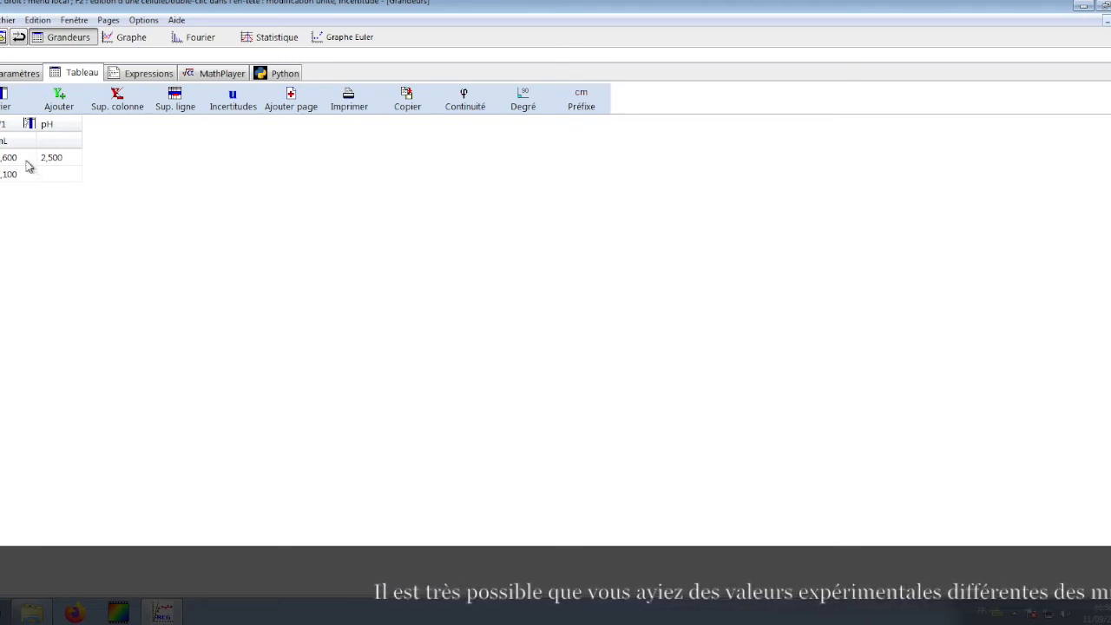
{"action": "type", "text": "2,4"}
{"action": "key", "text": "Return"}
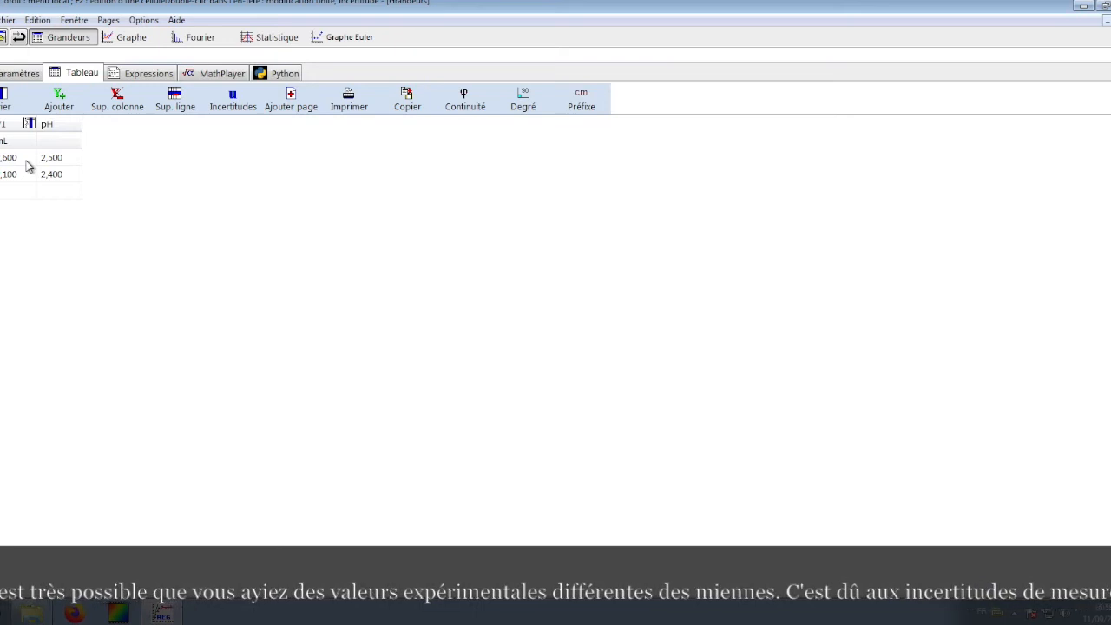
- Fill the third and fourth table rows with their V1 volumes and the pH values 2,1 and 1,9
{"action": "type", "text": ",400"}
{"action": "key", "text": "Return"}
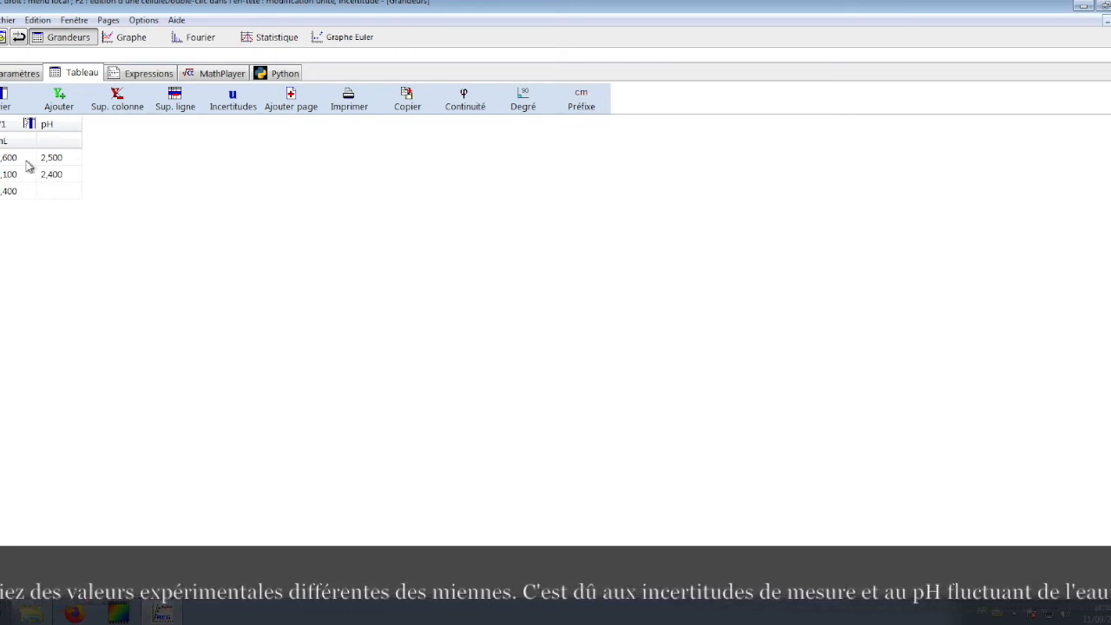
{"action": "type", "text": "2,1"}
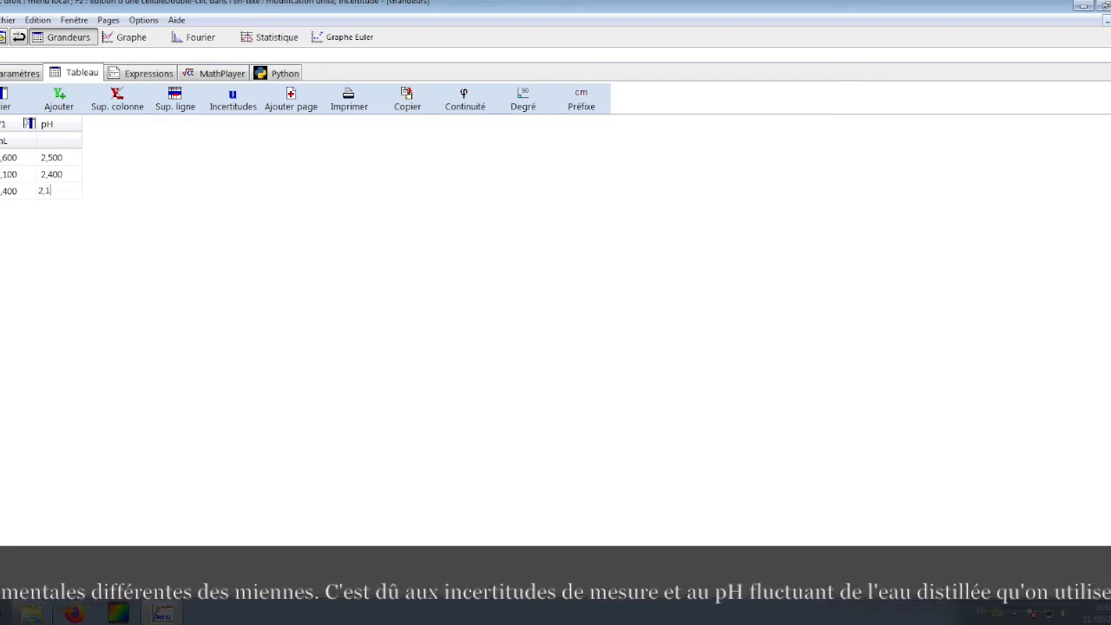
{"action": "key", "text": "Return"}
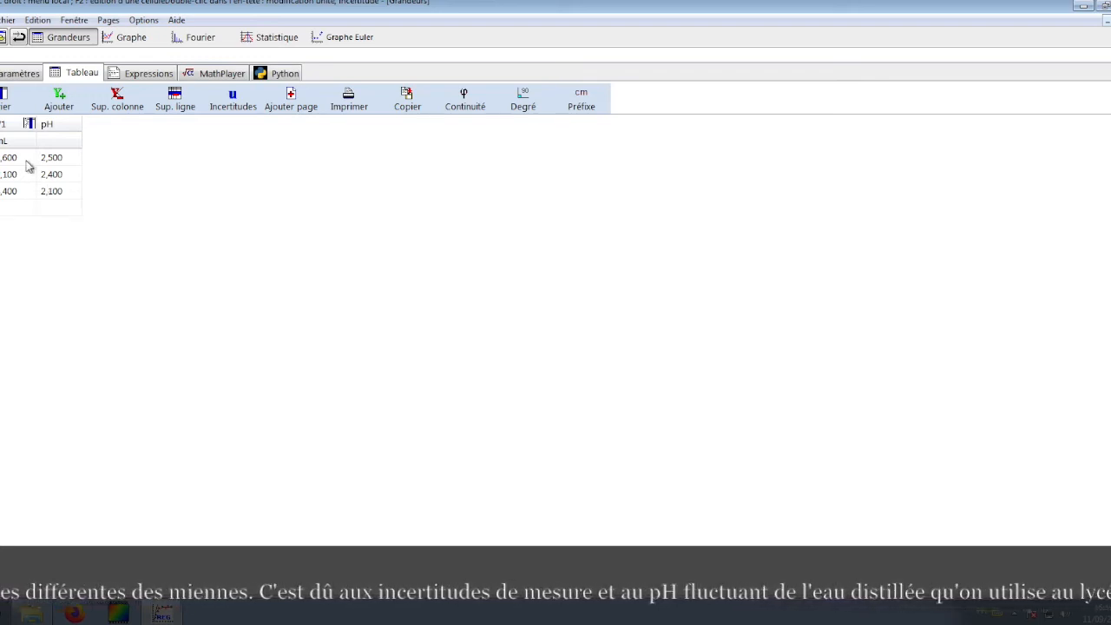
{"action": "type", "text": ",8"}
{"action": "key", "text": "Return"}
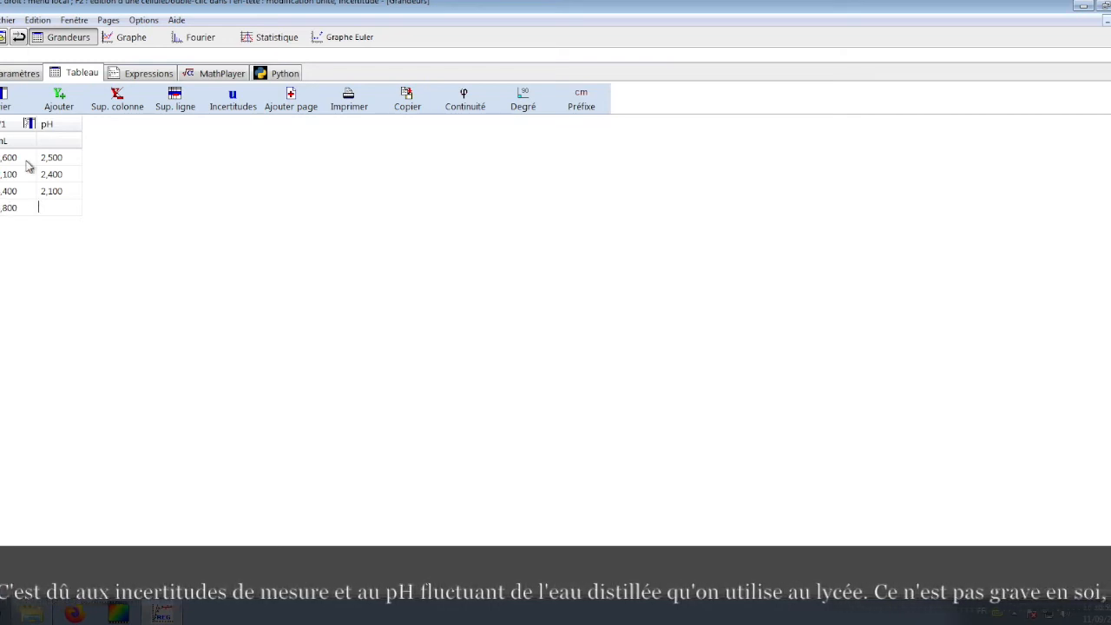
{"action": "type", "text": "1,9"}
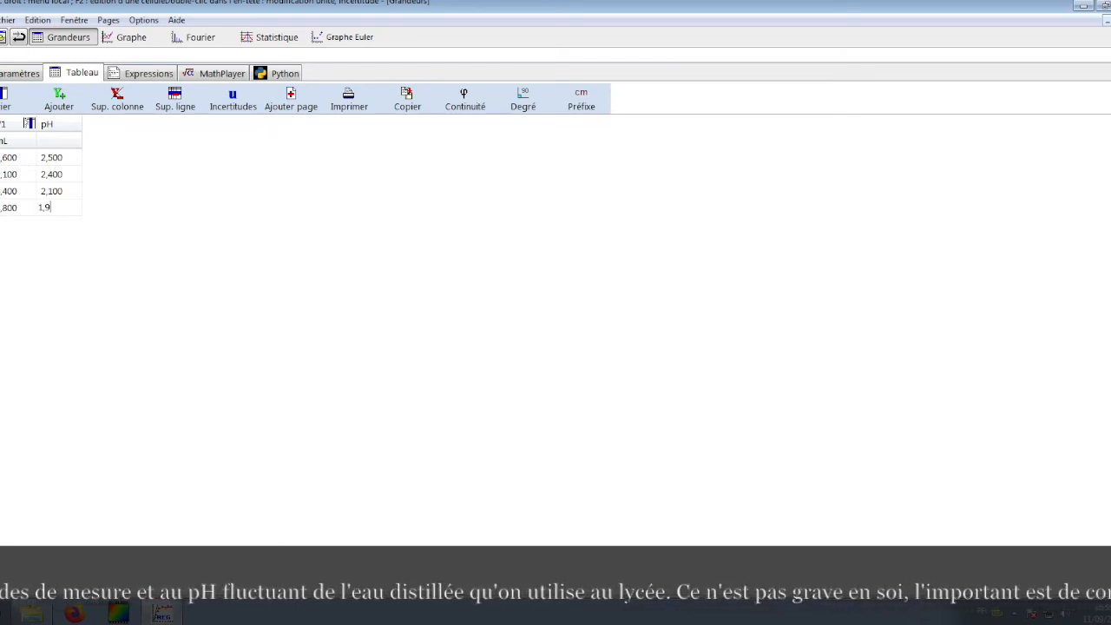
{"action": "key", "text": "Return"}
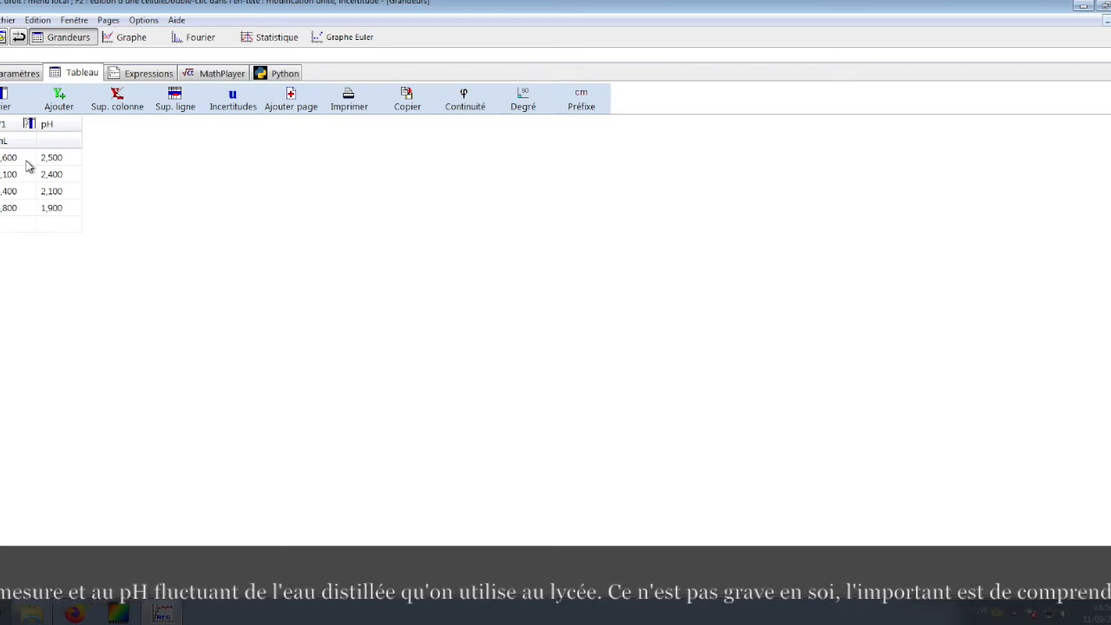
- Fill the fifth and sixth table rows with their V1 volumes and the pH values 1,8 and 1,7
{"action": "type", "text": ",5"}
{"action": "key", "text": "Return"}
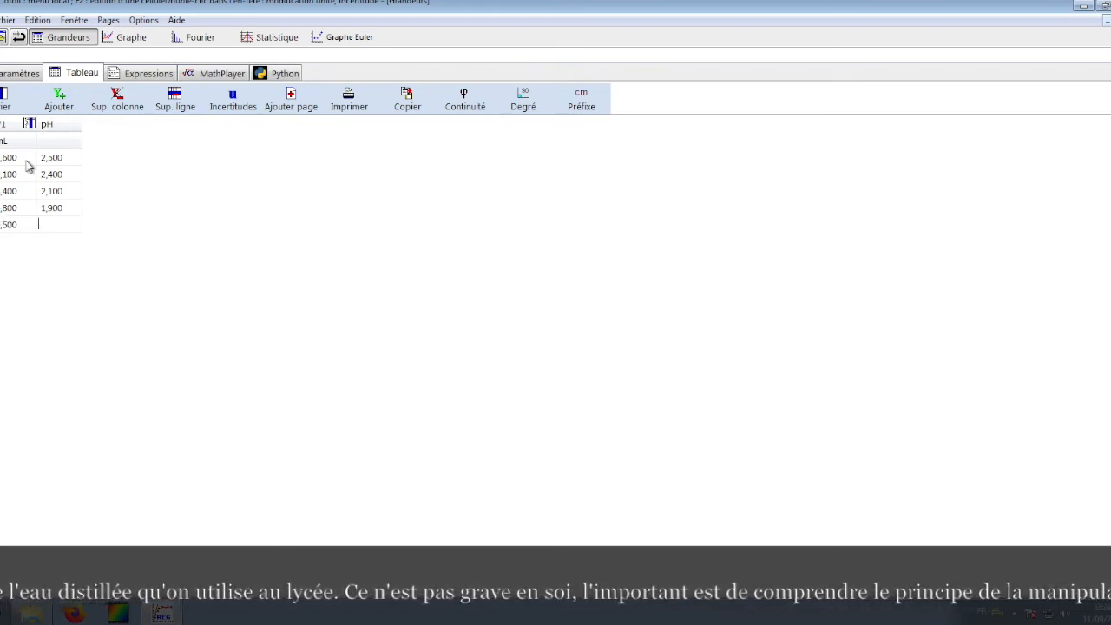
{"action": "type", "text": "1,8"}
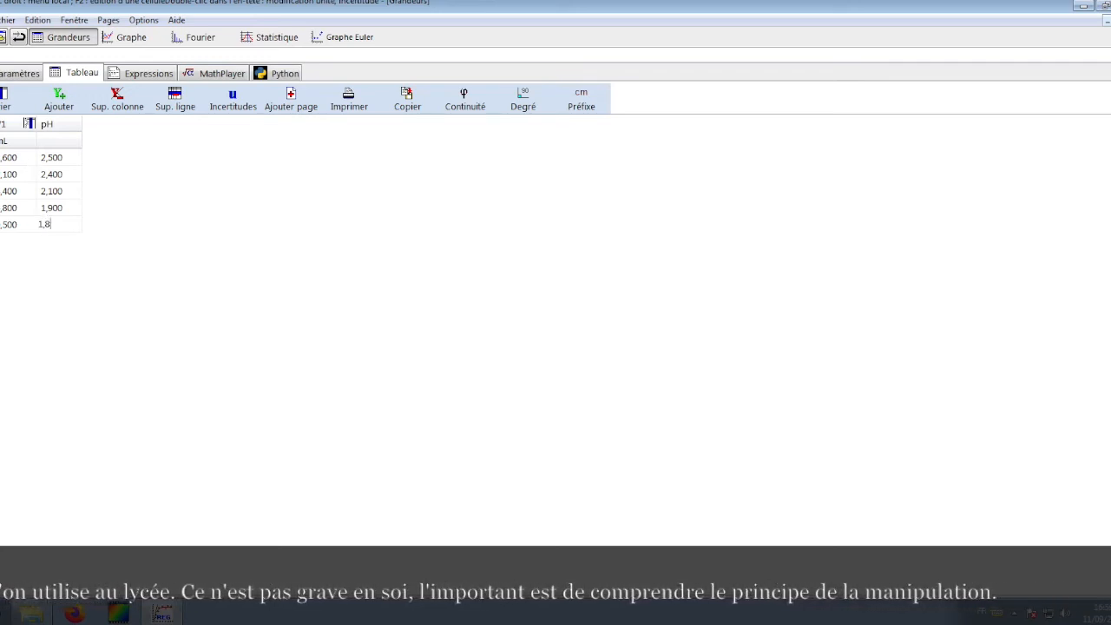
{"action": "key", "text": "Return"}
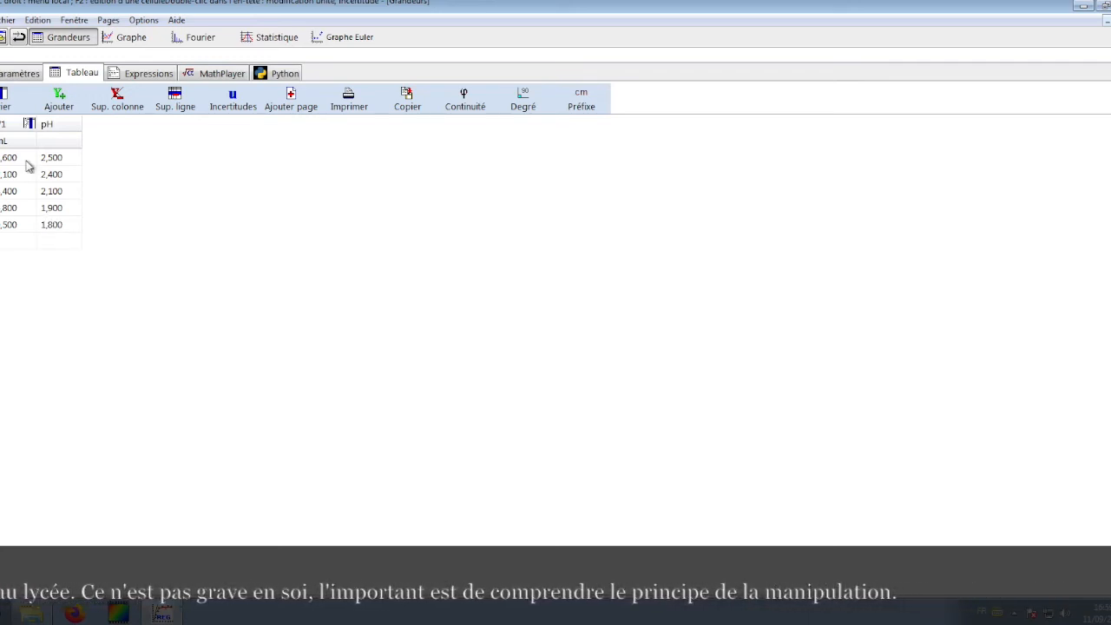
{"action": "type", "text": "2,40"}
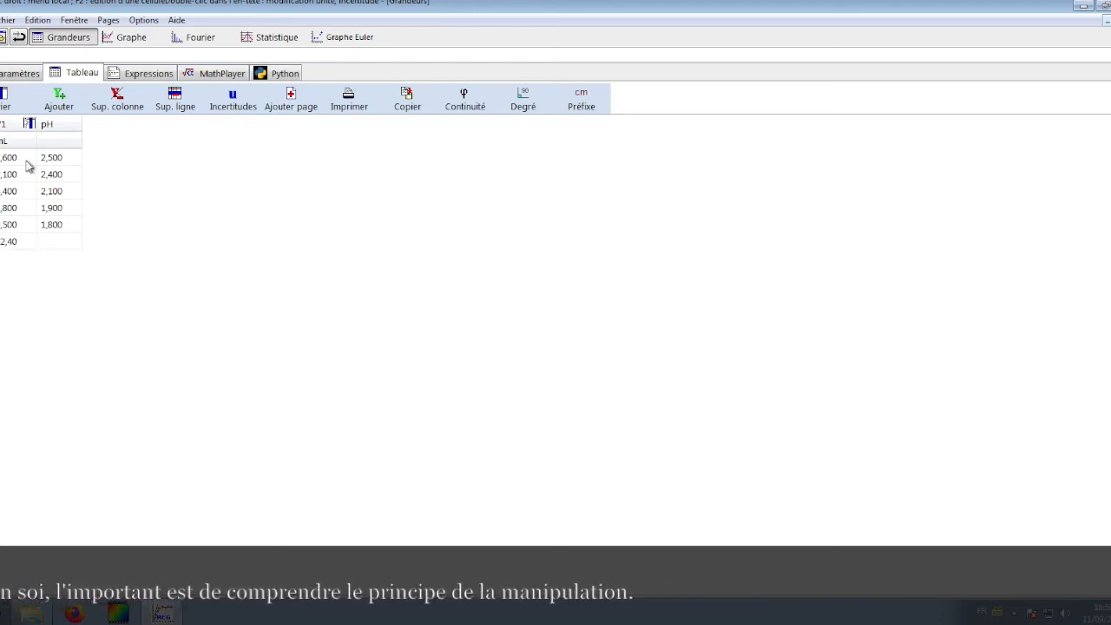
{"action": "type", "text": "1,7"}
{"action": "key", "text": "Return"}
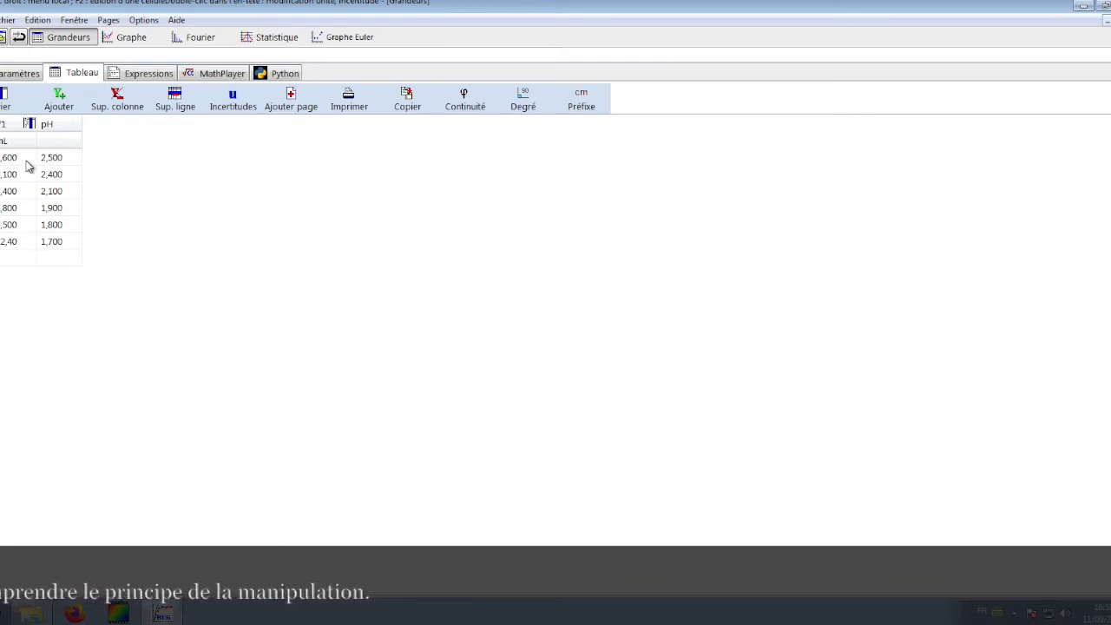
- Fill the seventh and eighth table rows with their V1 volumes and the pH values 1,5 and 1,4
{"action": "type", "text": "1,40"}
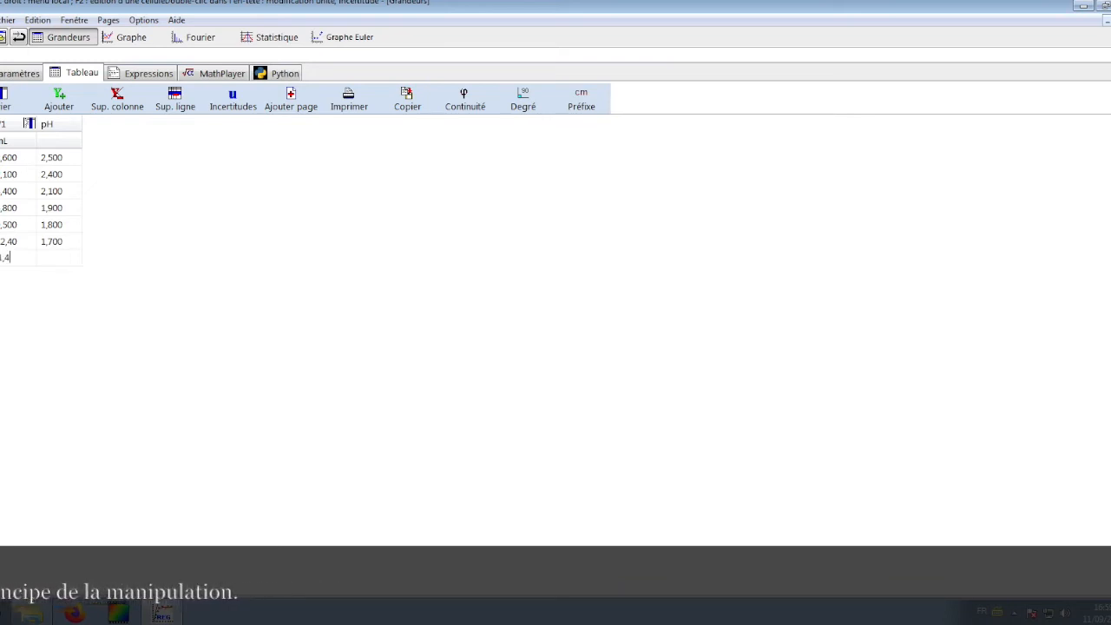
{"action": "key", "text": "Return"}
{"action": "type", "text": "1,5"}
{"action": "key", "text": "Return"}
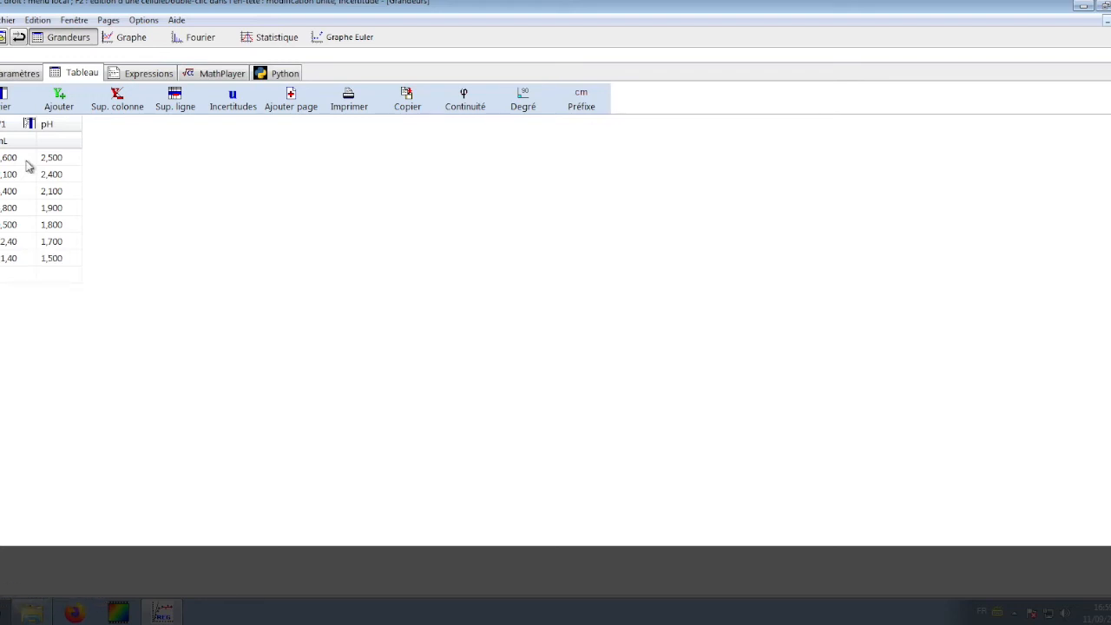
{"action": "type", "text": "3,30"}
{"action": "key", "text": "Return"}
{"action": "type", "text": "1,4"}
{"action": "key", "text": "Return"}
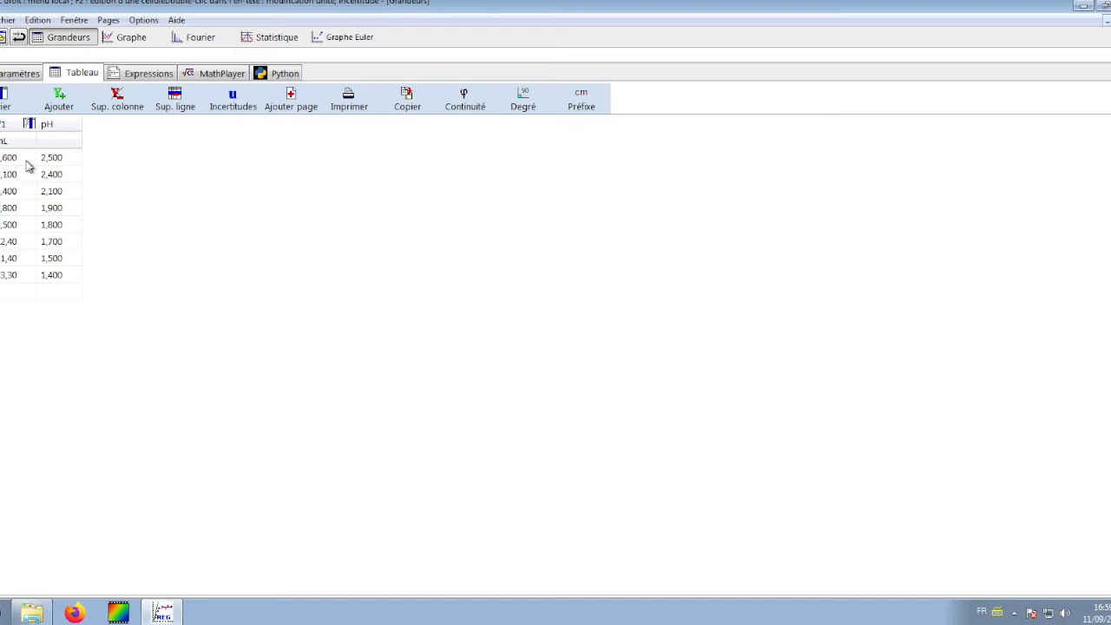
- Add an experimental parameter V0 with the unit mL and set its value to 50,00
{"action": "left_click", "coordinate": [28, 76]}
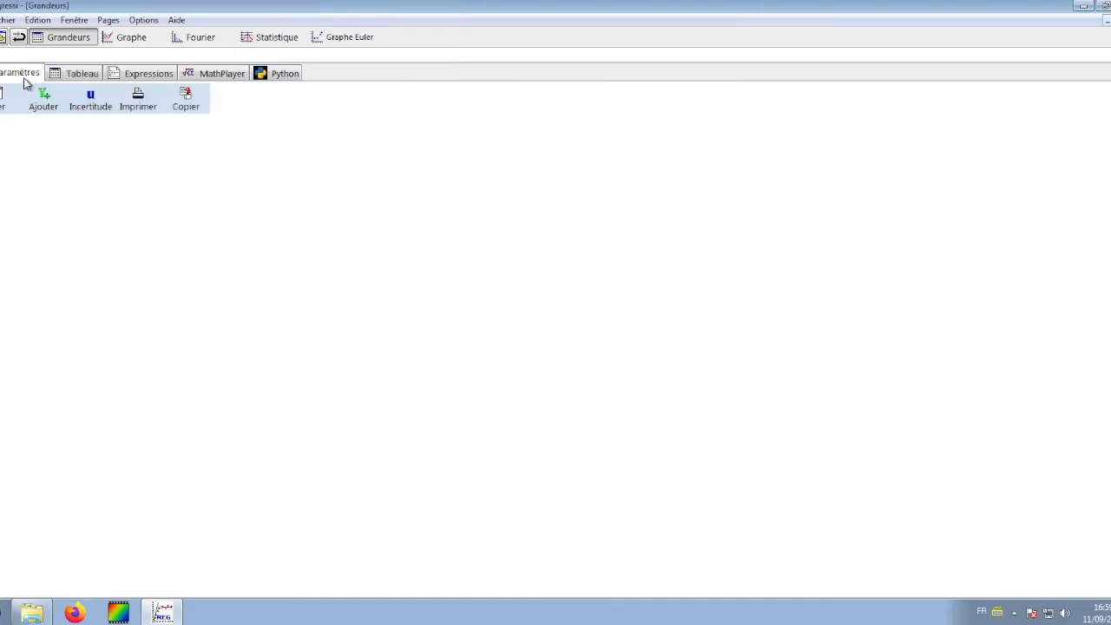
{"action": "left_click", "coordinate": [45, 99]}
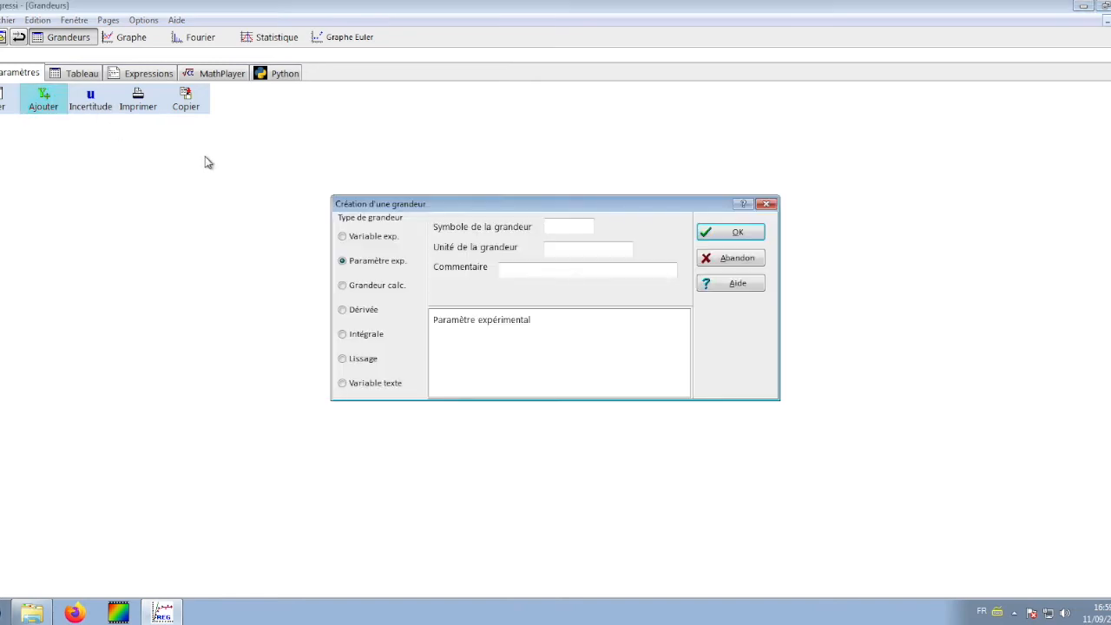
{"action": "type", "text": "V0"}
{"action": "left_click", "coordinate": [554, 249]}
{"action": "type", "text": "mL"}
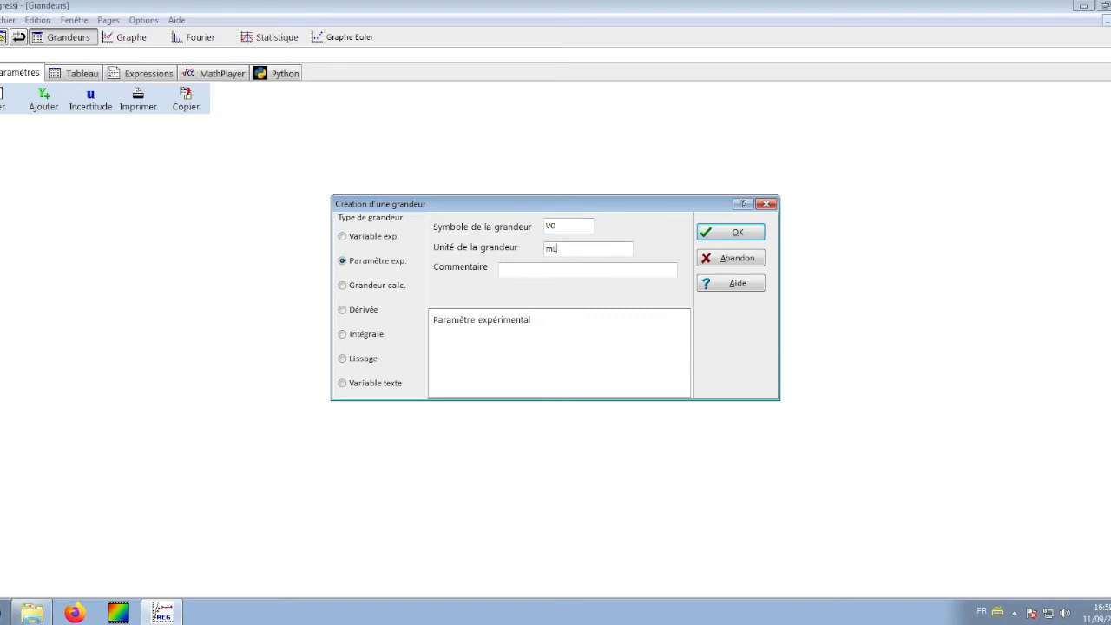
{"action": "left_click", "coordinate": [730, 232]}
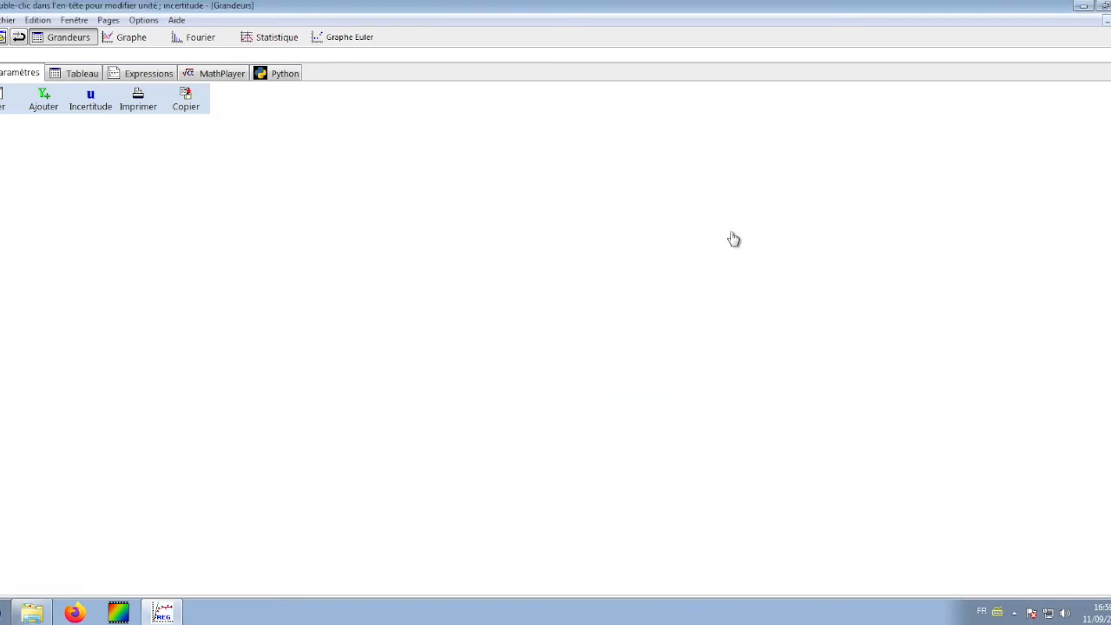
{"action": "left_click", "coordinate": [18, 156]}
{"action": "type", "text": "50,00"}
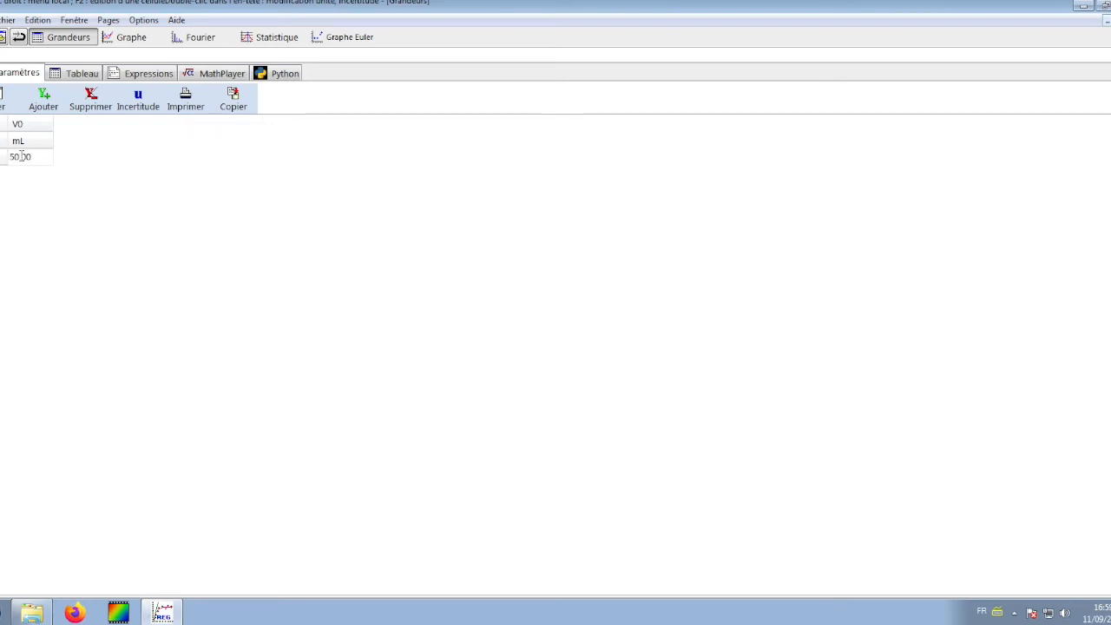
- Add an experimental parameter C1 with the unit mol/L and set its value to 1,0e-1
{"action": "left_click", "coordinate": [43, 97]}
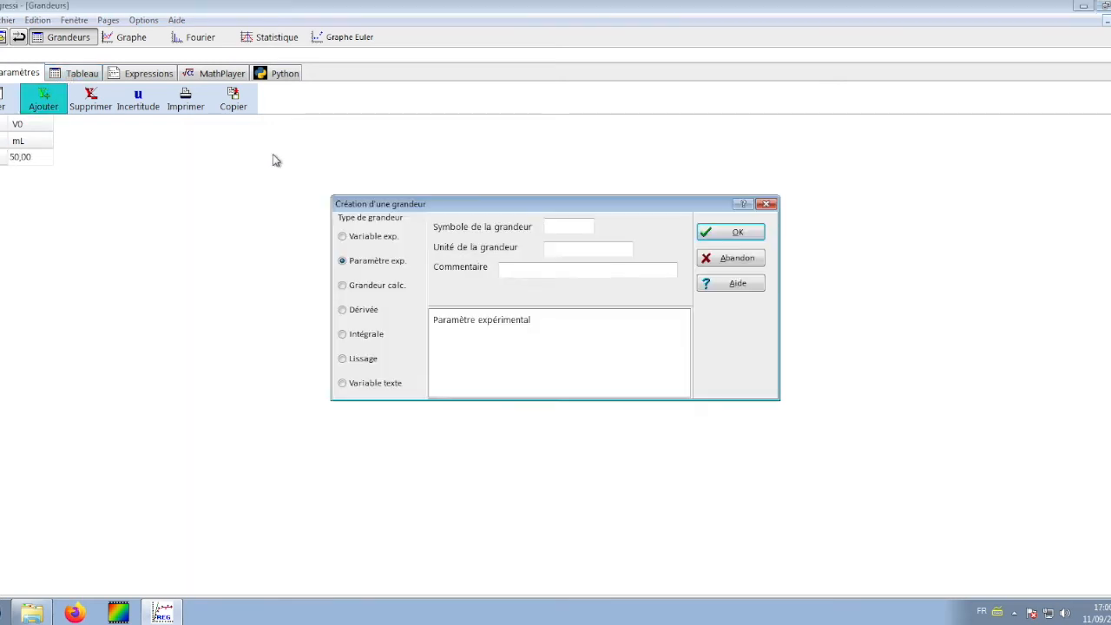
{"action": "left_click", "coordinate": [578, 226]}
{"action": "type", "text": "C1"}
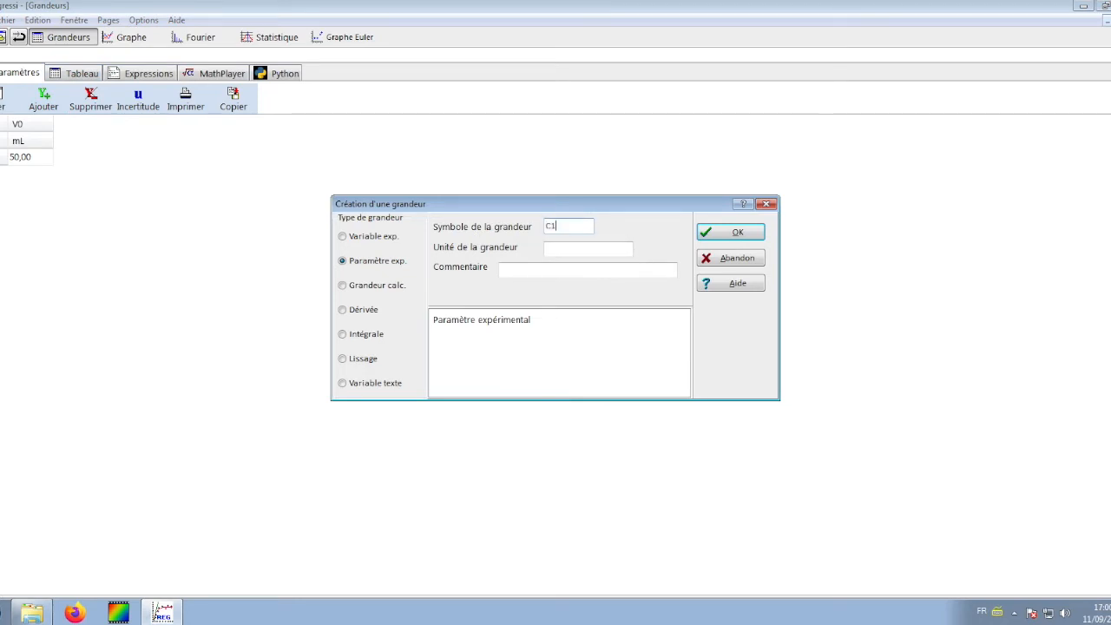
{"action": "left_click", "coordinate": [566, 247]}
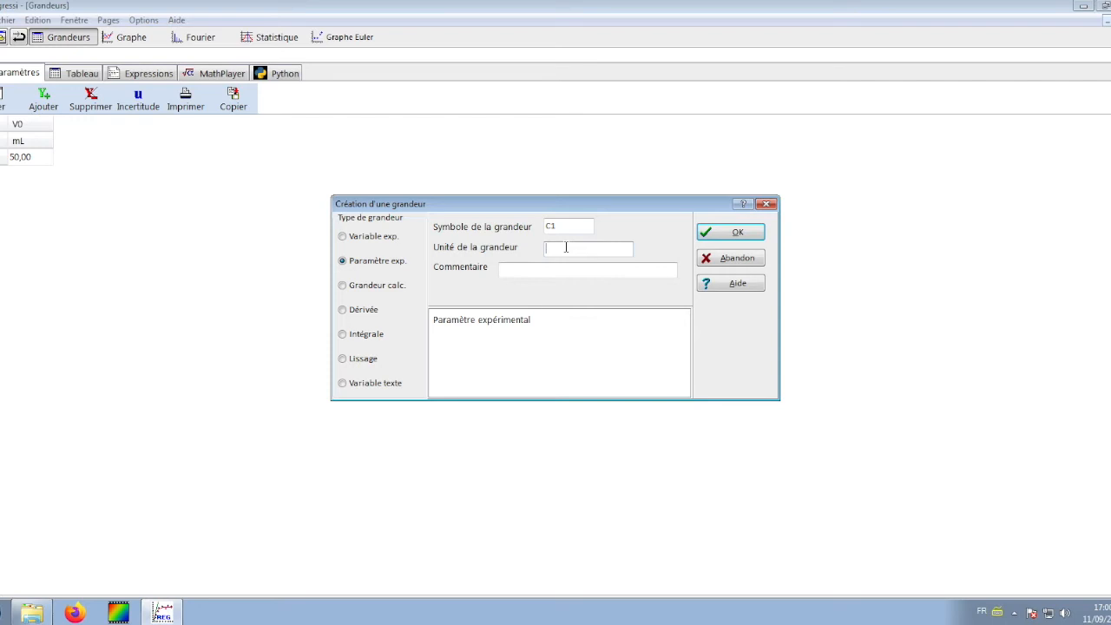
{"action": "type", "text": "mol/L"}
{"action": "left_click", "coordinate": [352, 286]}
{"action": "left_click", "coordinate": [357, 261]}
{"action": "left_click", "coordinate": [731, 232]}
{"action": "left_click", "coordinate": [76, 154]}
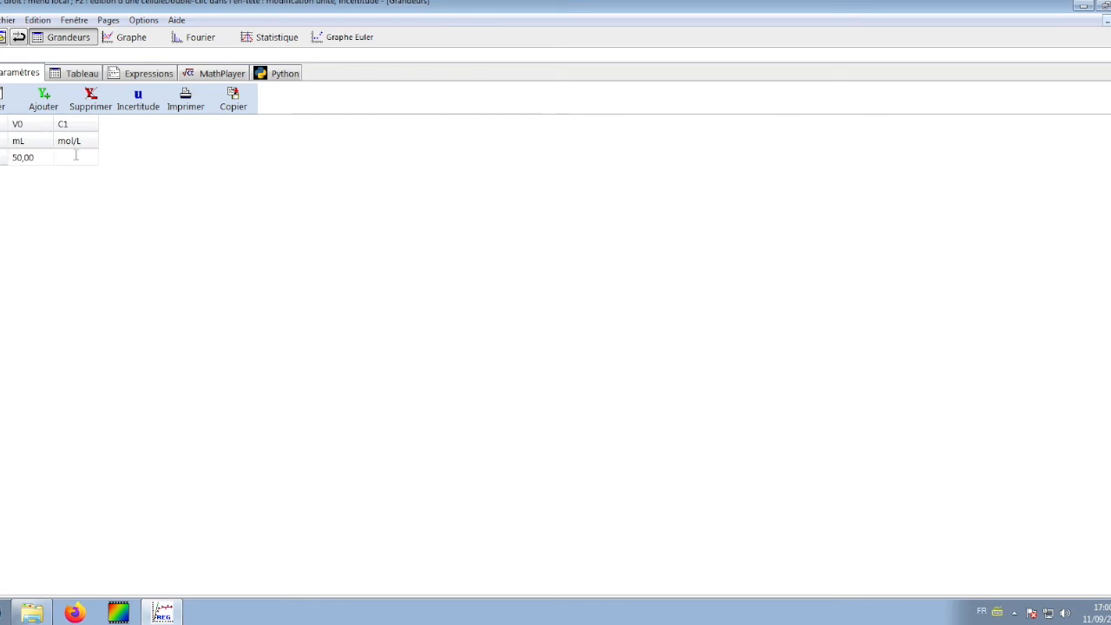
{"action": "type", "text": "1,0e-1"}
{"action": "key", "text": "Return"}
- Start a new quantity for the data table with the symbol C and the unit mol.L^-1
{"action": "left_click", "coordinate": [83, 77]}
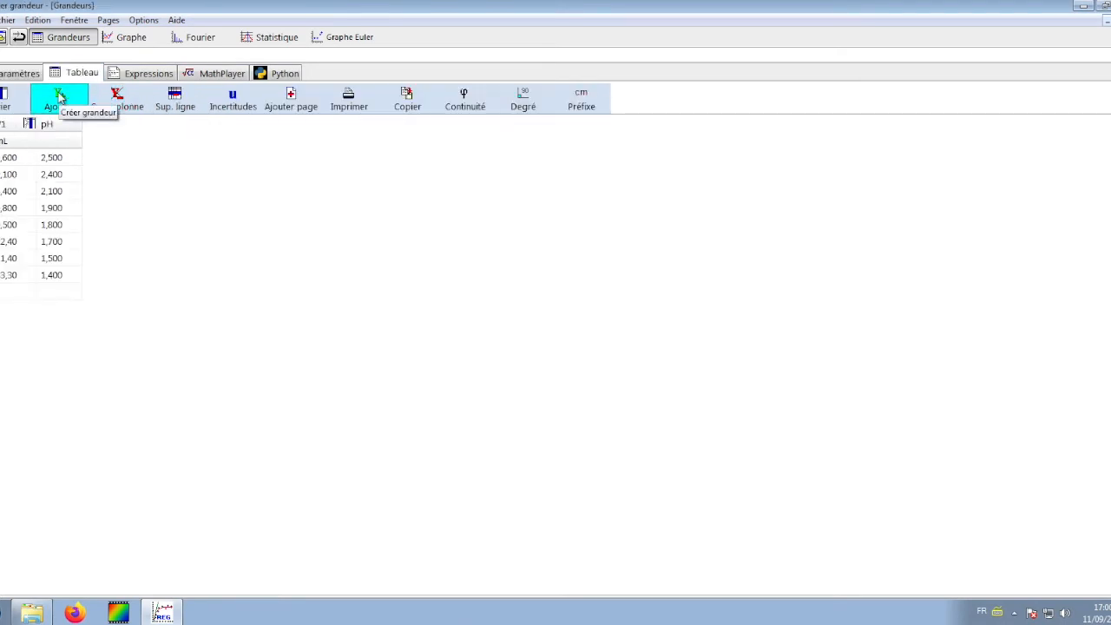
{"action": "left_click", "coordinate": [59, 97]}
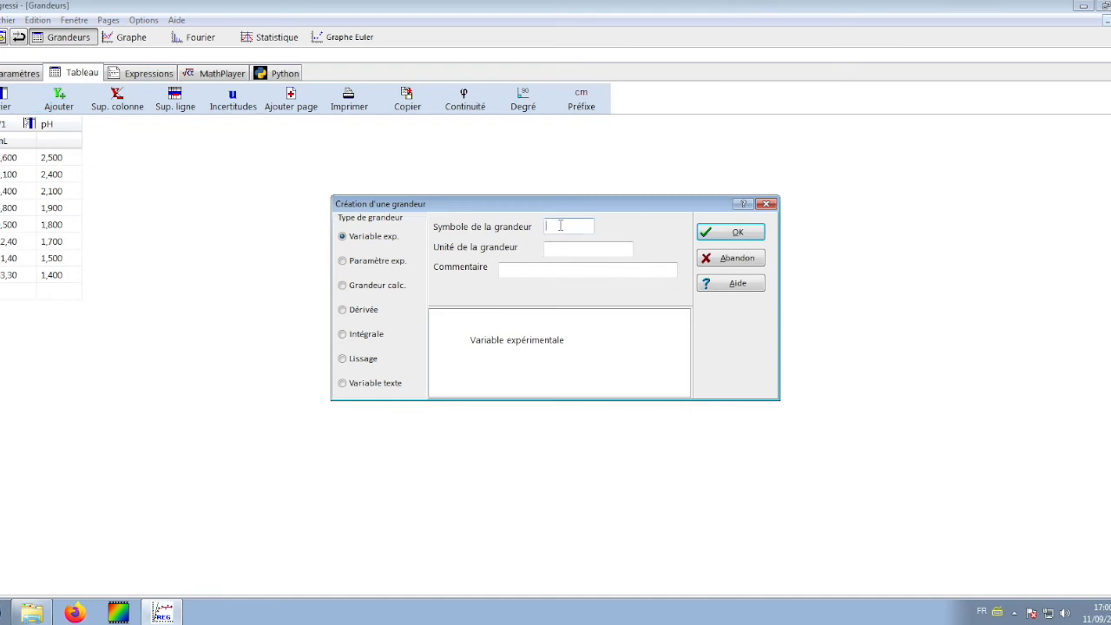
{"action": "type", "text": "C"}
{"action": "left_click", "coordinate": [564, 248]}
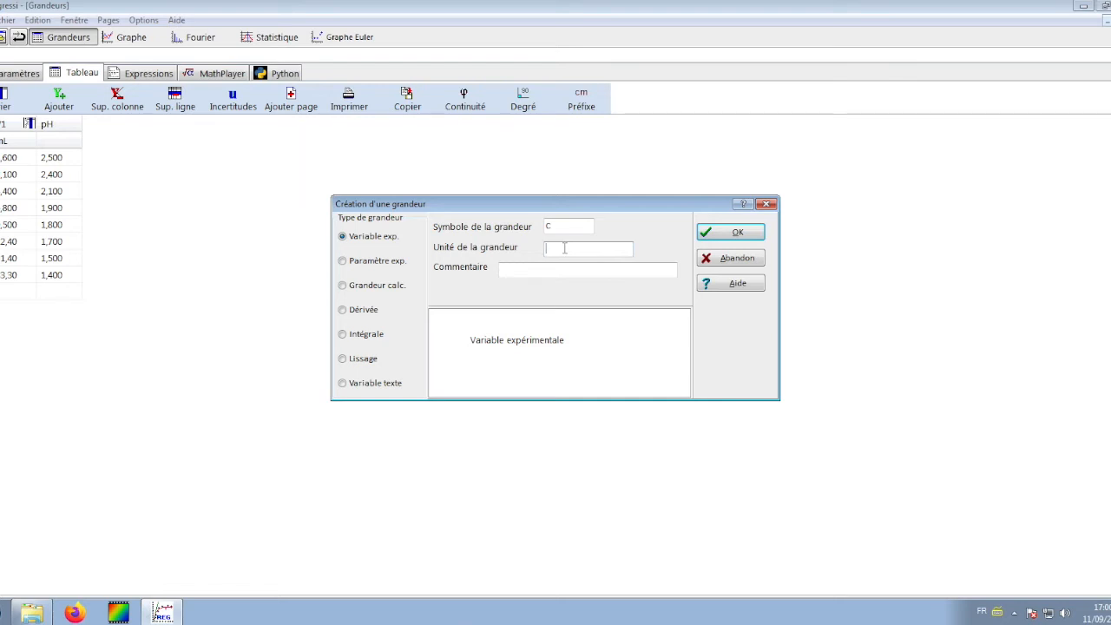
{"action": "type", "text": "mol."}
{"action": "type", "text": "L^^"}
{"action": "type", "text": "-1"}
- Make C a calculated quantity with the expression (C1*V1)/(V0+V1) and create it
{"action": "left_click", "coordinate": [387, 291]}
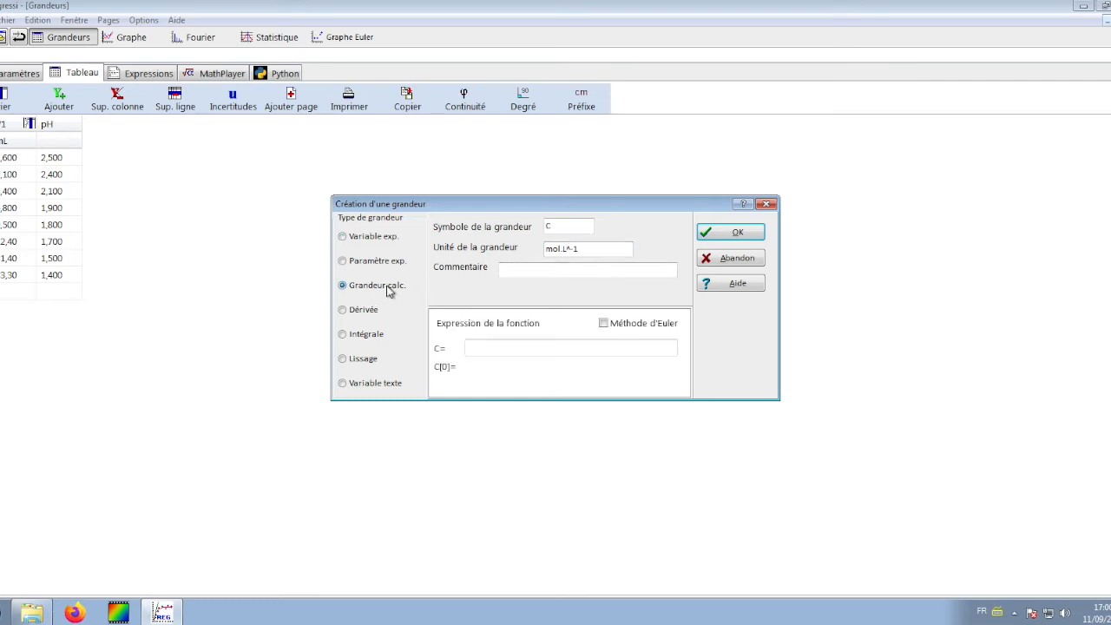
{"action": "left_click", "coordinate": [476, 347]}
{"action": "type", "text": "("}
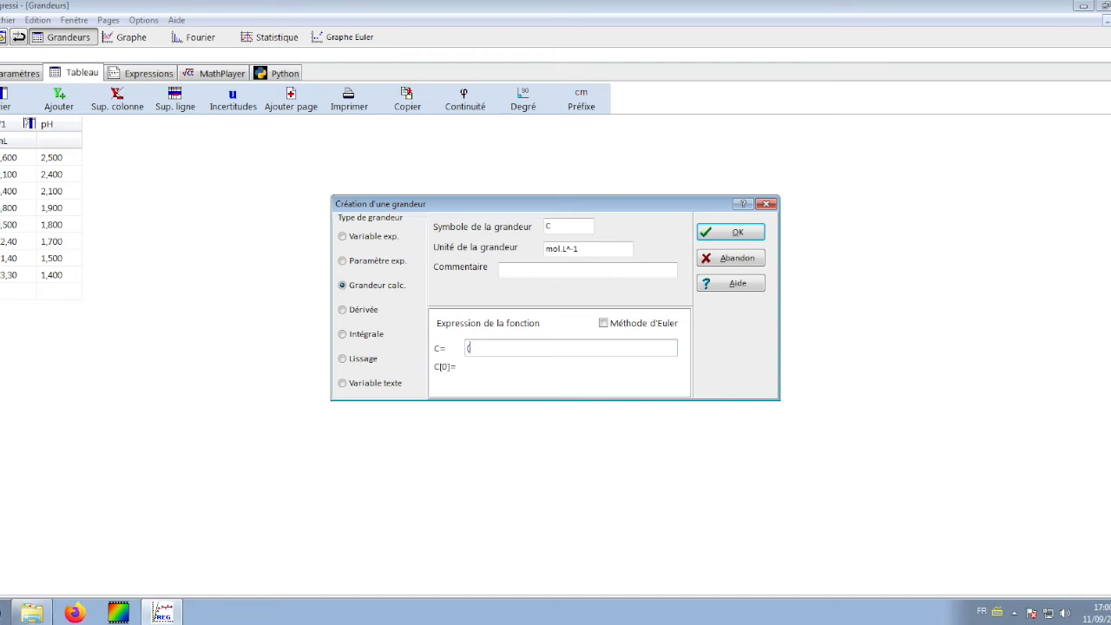
{"action": "type", "text": "C1*V1)/(V0+V1)"}
{"action": "left_click", "coordinate": [738, 231]}
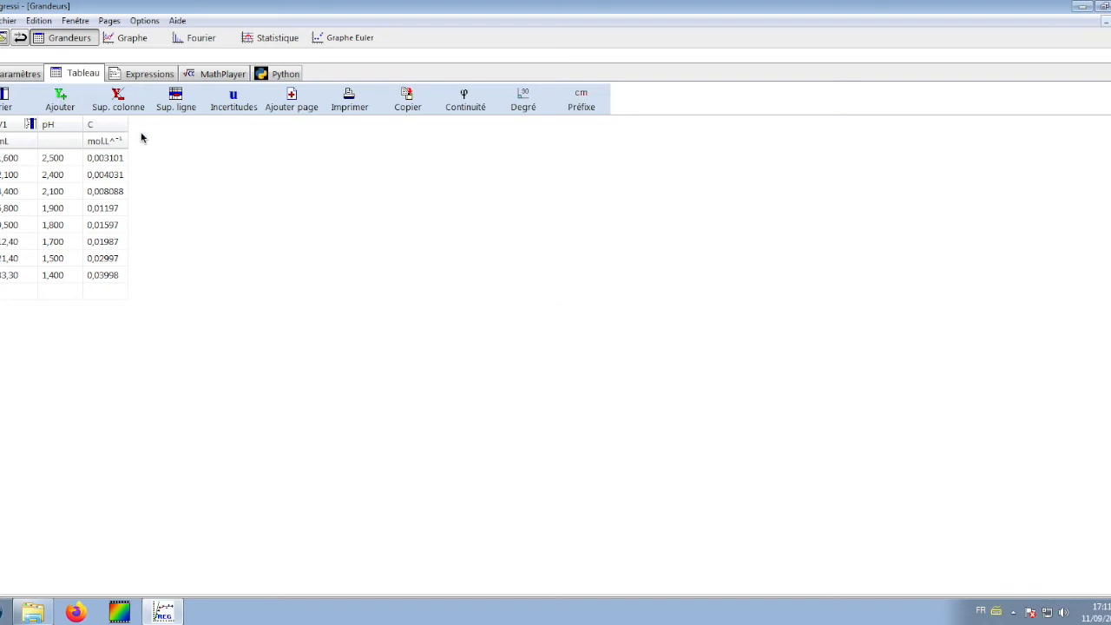
- Add the expression C2=10^-pH below the one for C, update the calculations and show the data table
{"action": "left_click", "coordinate": [147, 76]}
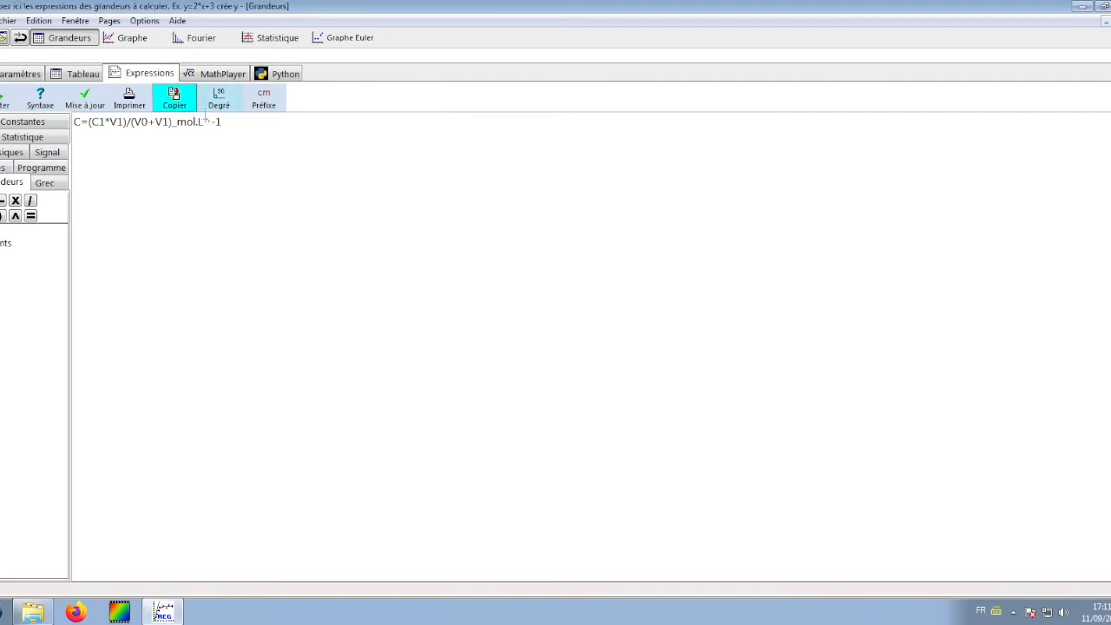
{"action": "left_click", "coordinate": [171, 144]}
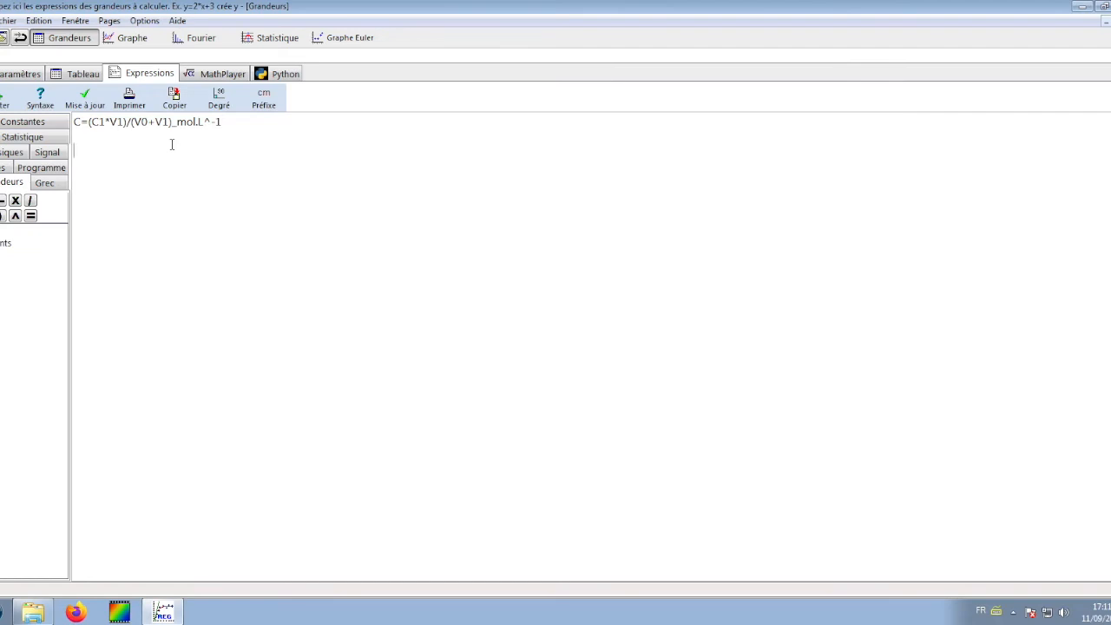
{"action": "type", "text": "C2=10^-pH"}
{"action": "left_click", "coordinate": [85, 102]}
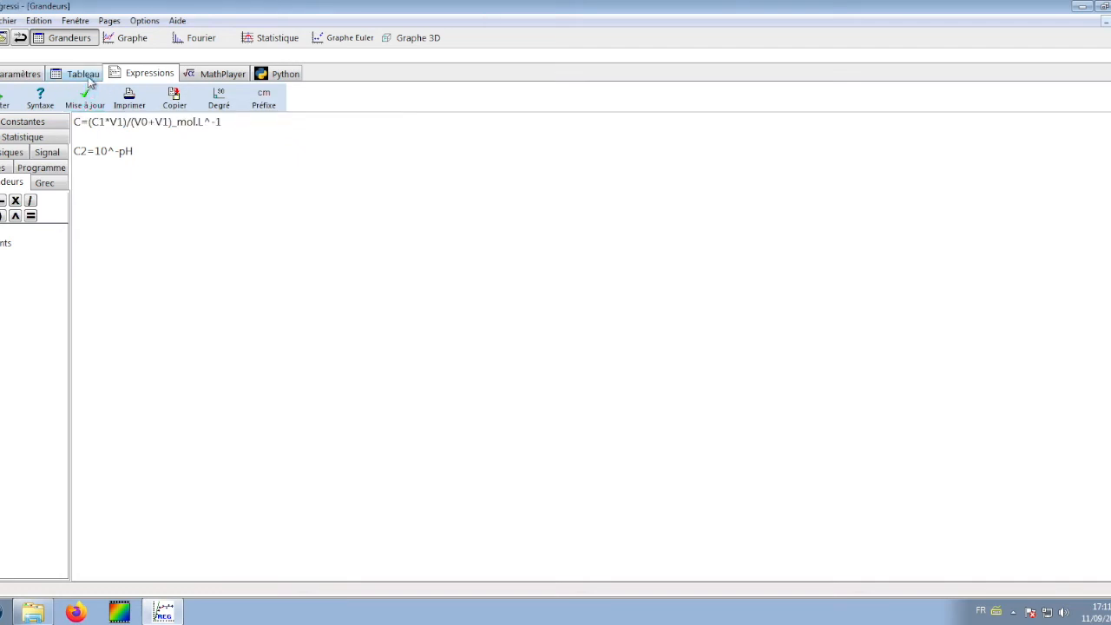
{"action": "left_click", "coordinate": [88, 76]}
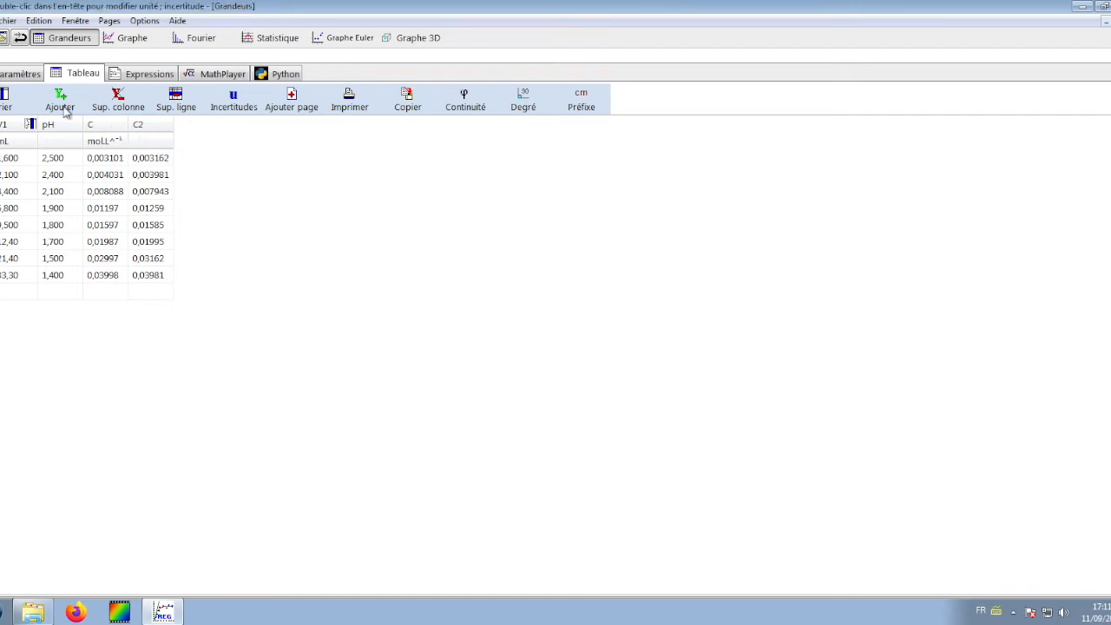
- Append the unit mol/L to the C2 expression and update the calculations
{"action": "left_click", "coordinate": [143, 77]}
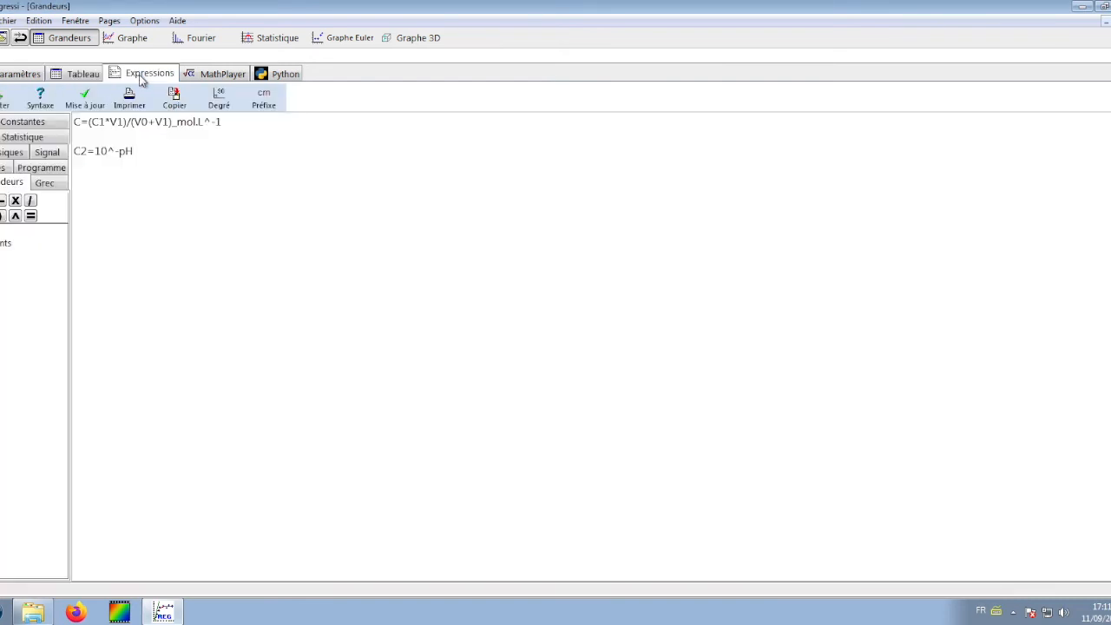
{"action": "left_click", "coordinate": [78, 76]}
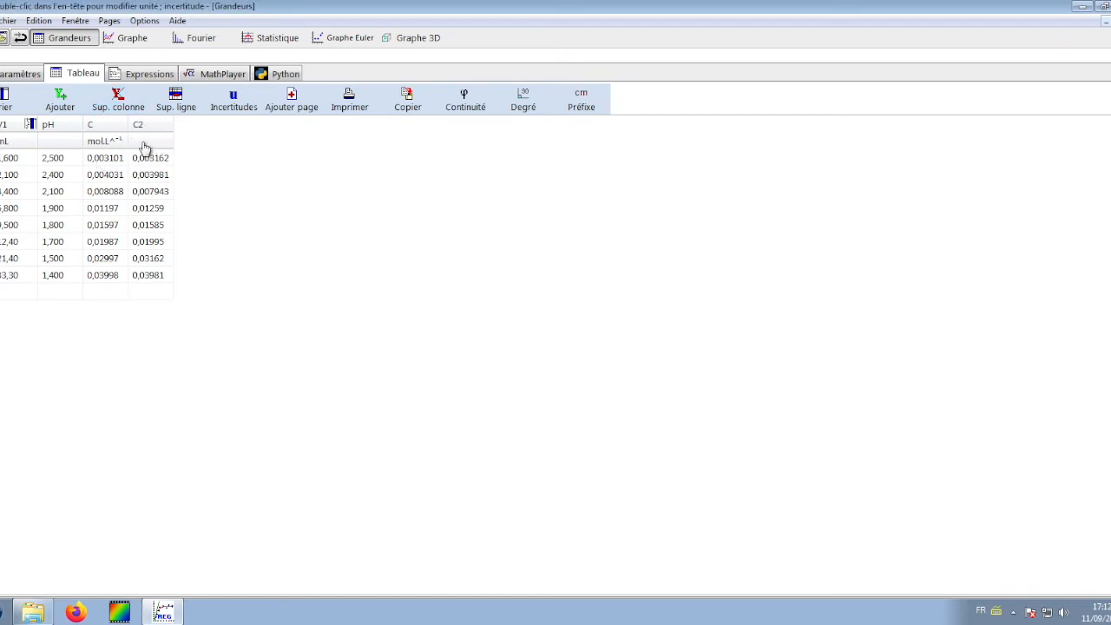
{"action": "left_click", "coordinate": [146, 74]}
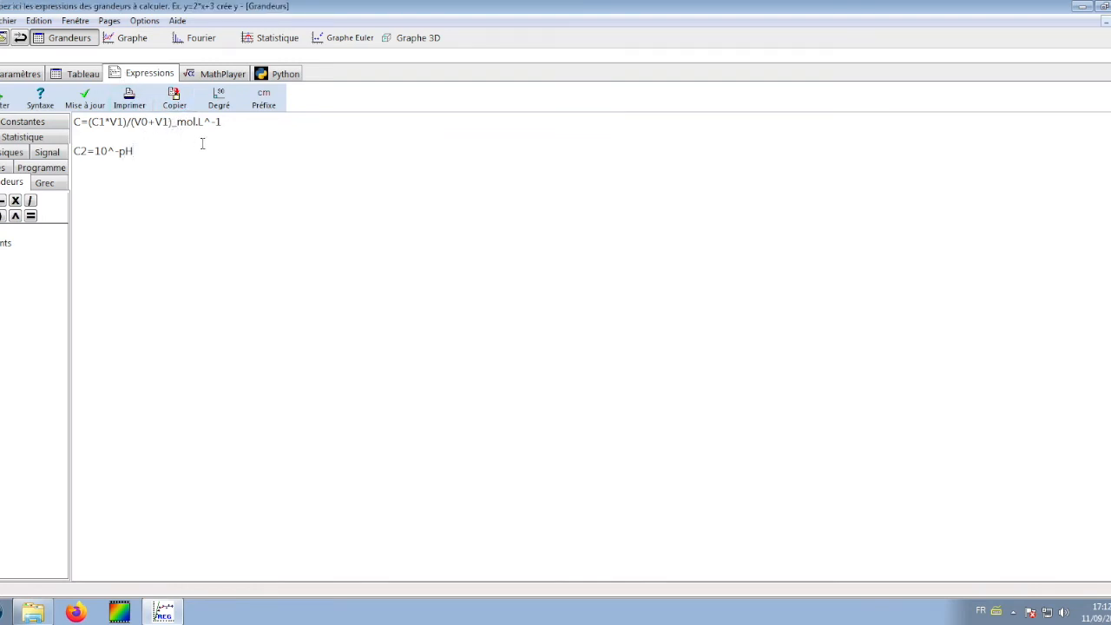
{"action": "type", "text": "_mol/L"}
{"action": "left_click", "coordinate": [88, 94]}
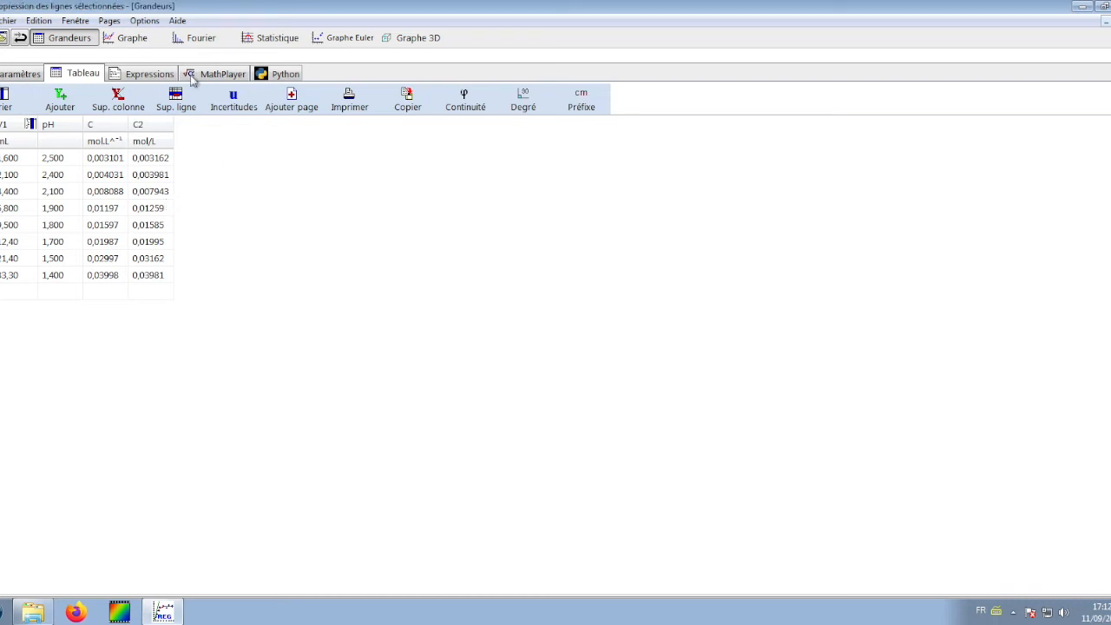
- Plot the calculated concentration C on the graph's ordinate with V1 as the abscissa
{"action": "left_click", "coordinate": [139, 44]}
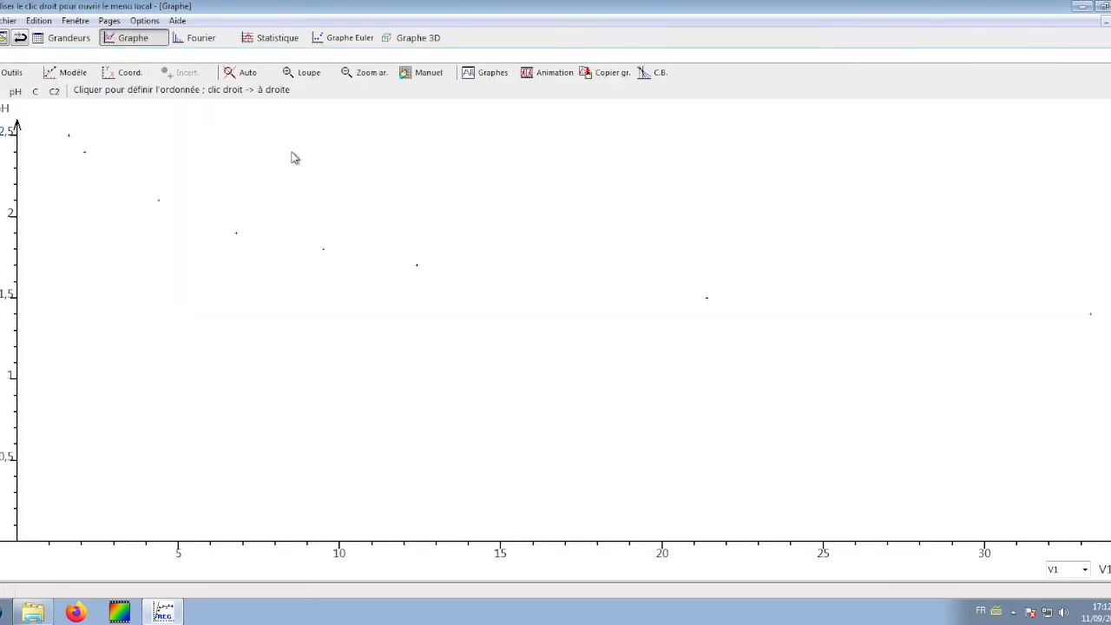
{"action": "left_click", "coordinate": [124, 72]}
{"action": "left_click", "coordinate": [371, 179]}
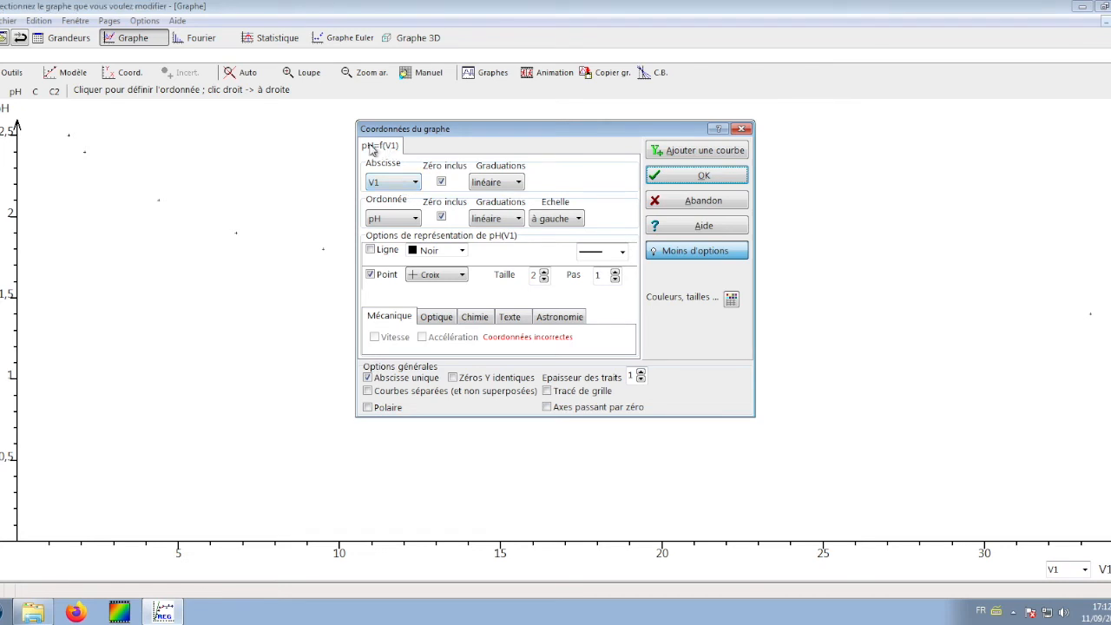
{"action": "left_click", "coordinate": [386, 222]}
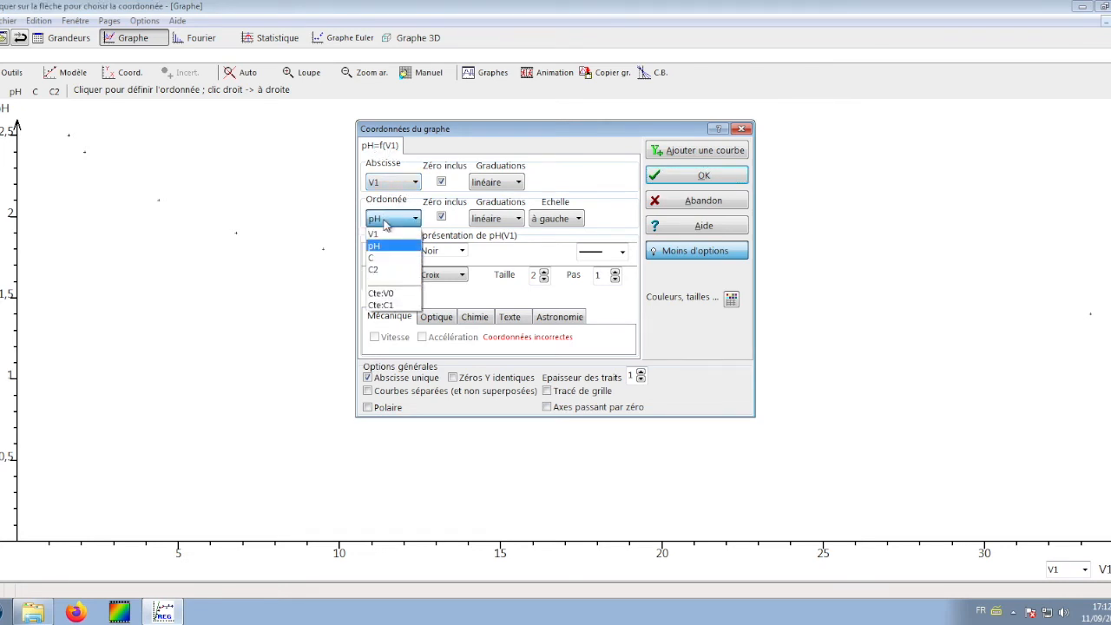
{"action": "left_click", "coordinate": [378, 259]}
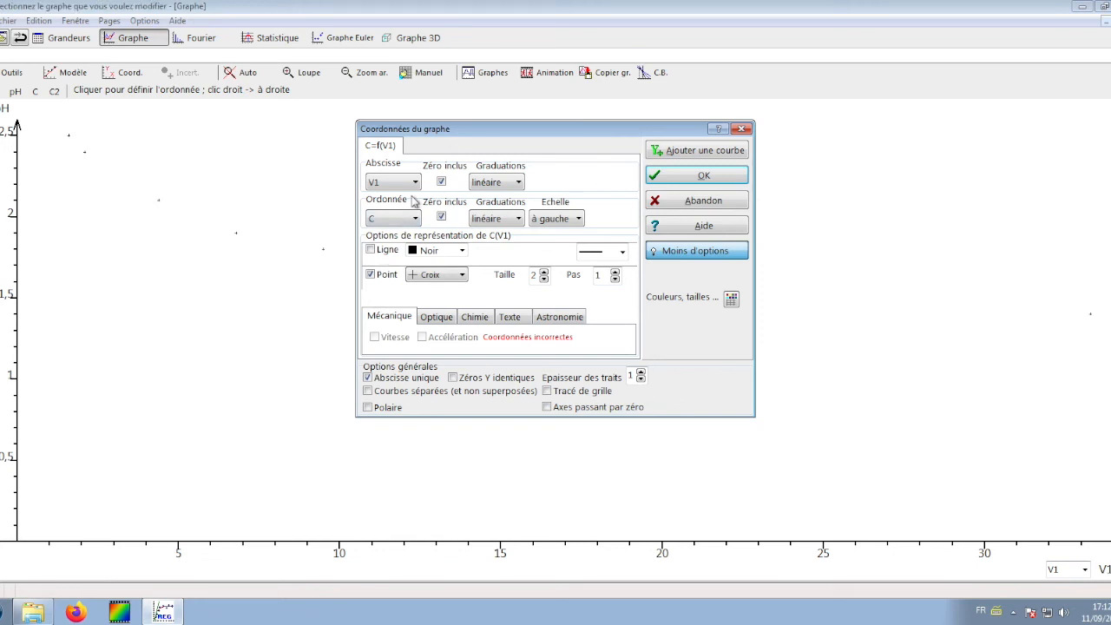
{"action": "left_click", "coordinate": [677, 177]}
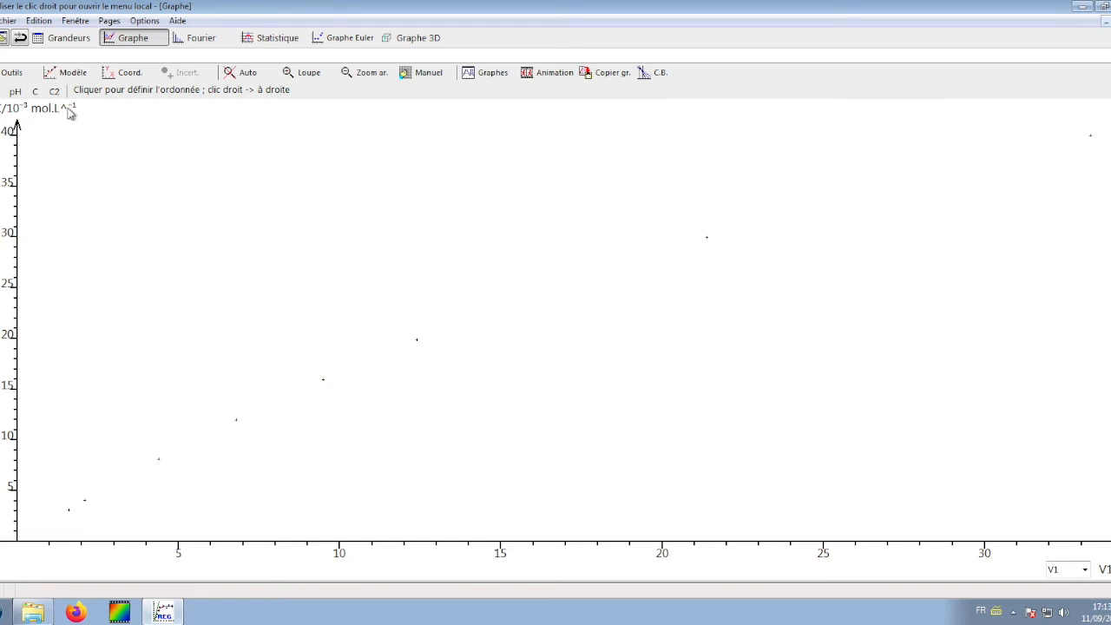
- Turn on the line for the C curve and colour it Citron
{"action": "left_click", "coordinate": [119, 74]}
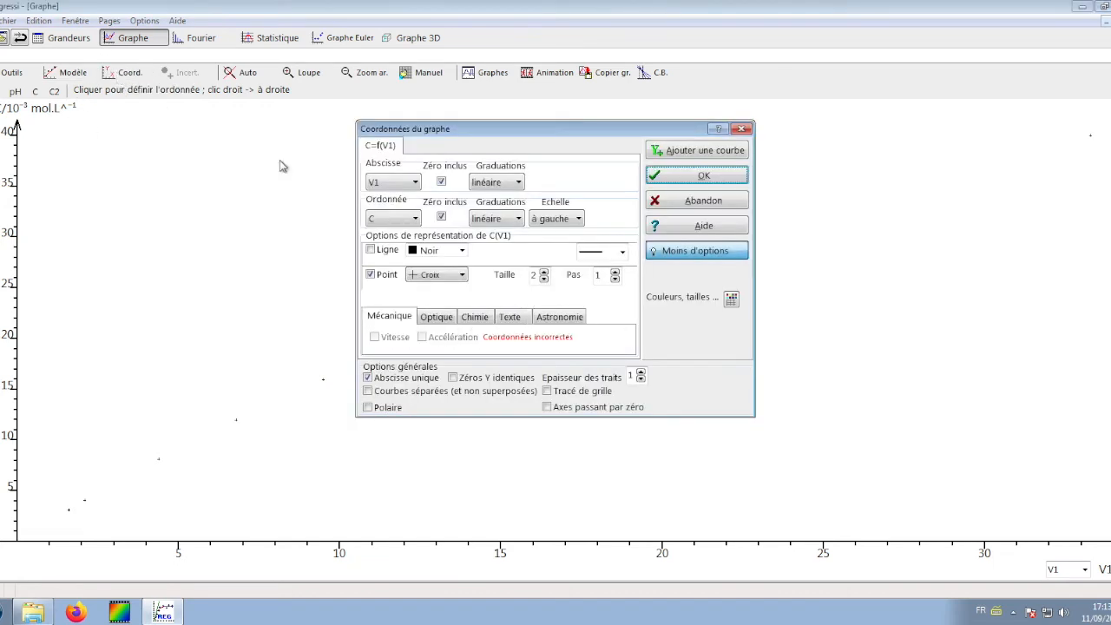
{"action": "left_click", "coordinate": [370, 250]}
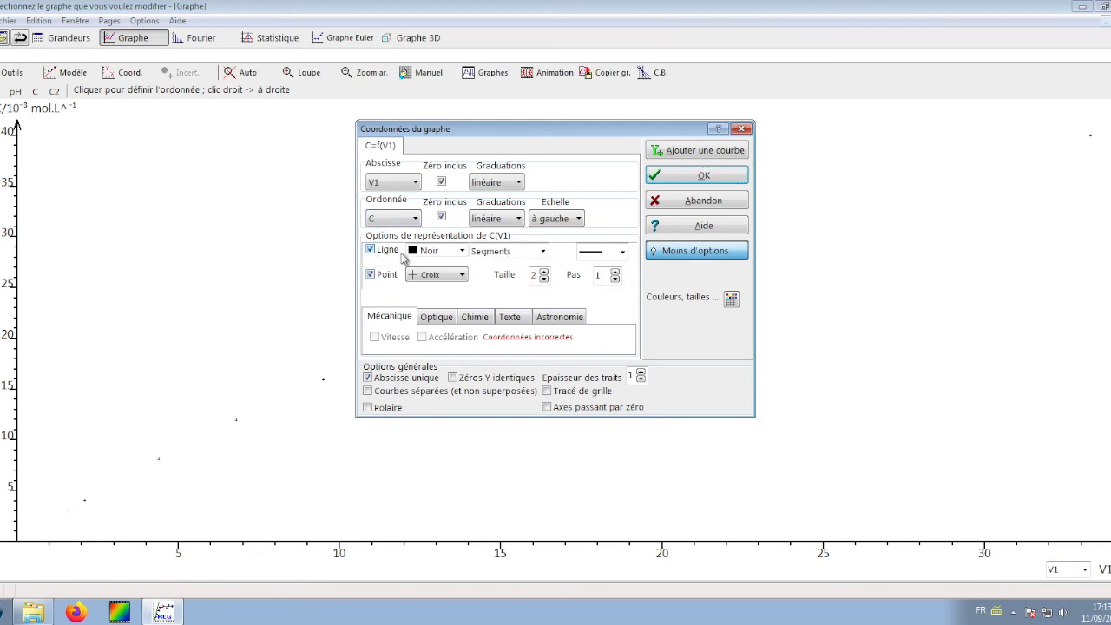
{"action": "left_click", "coordinate": [461, 250]}
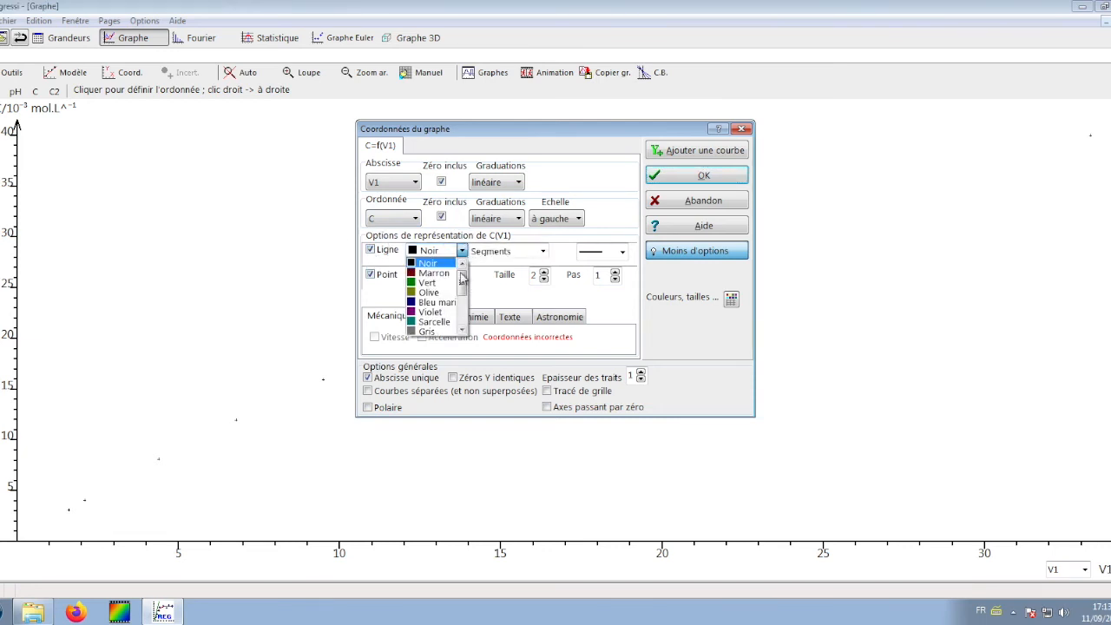
{"action": "left_click_drag", "start_coordinate": [461, 279], "coordinate": [462, 299]}
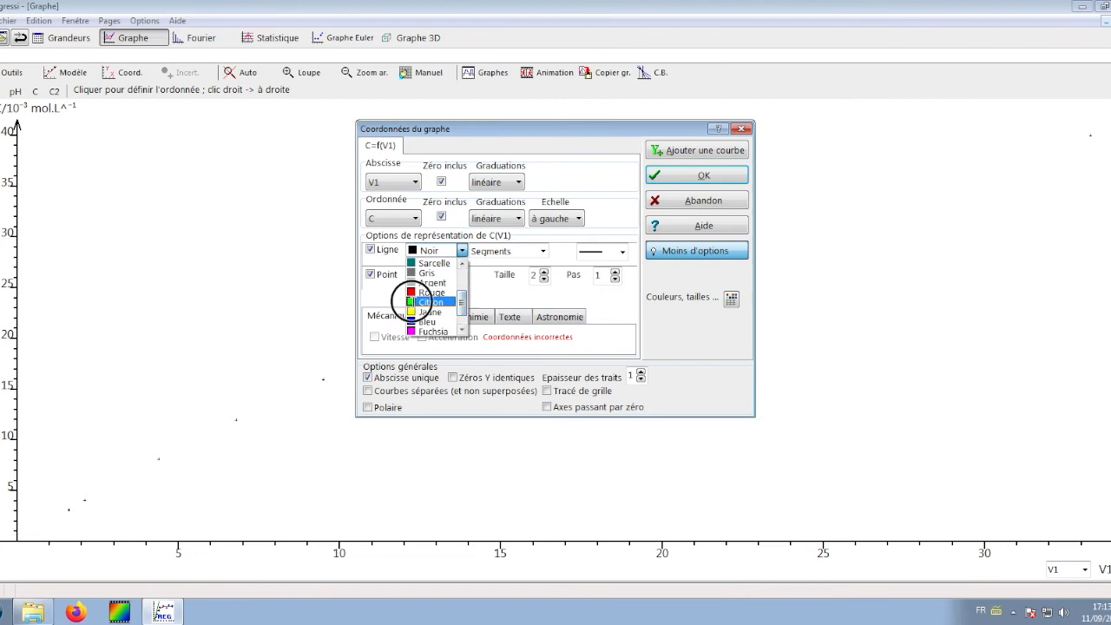
{"action": "left_click", "coordinate": [425, 302]}
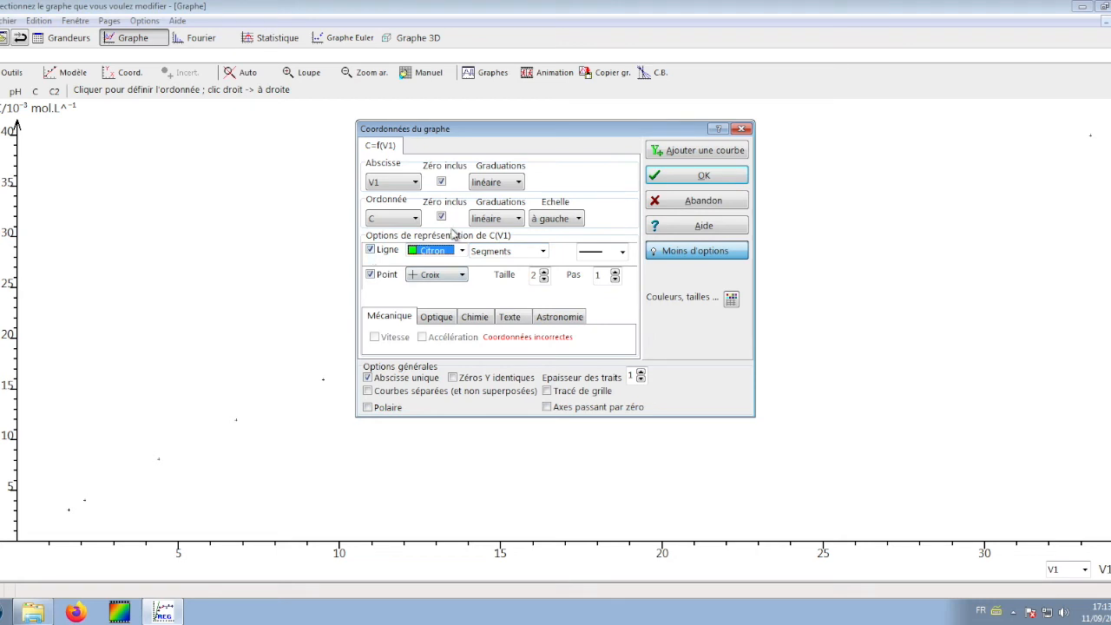
{"action": "left_click", "coordinate": [709, 177]}
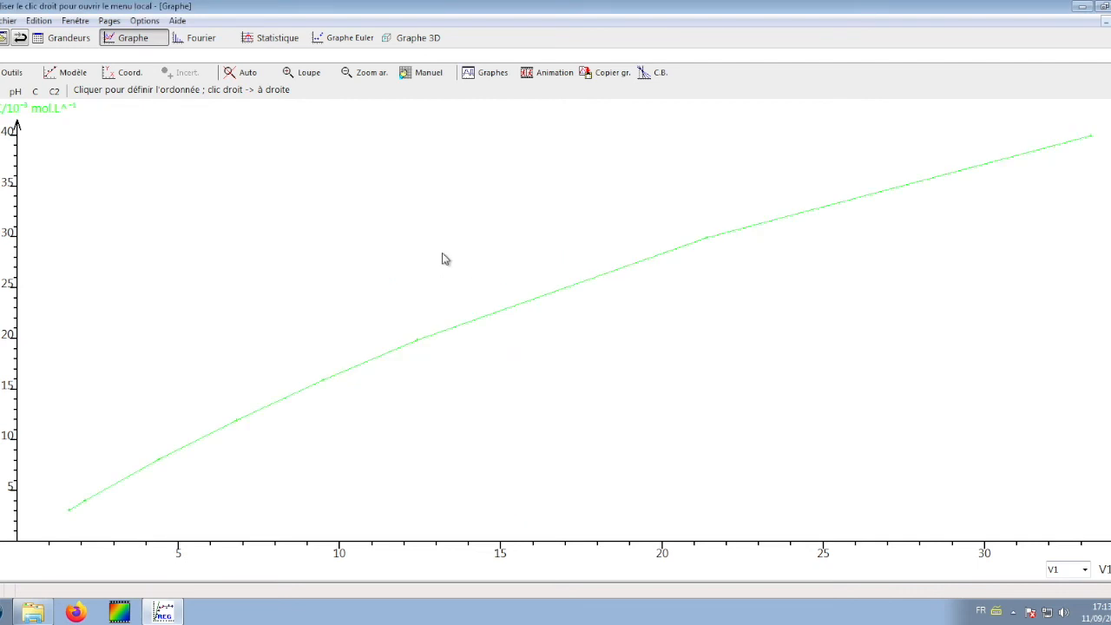
- Increase the point size of the C curve to 4
{"action": "left_click", "coordinate": [113, 76]}
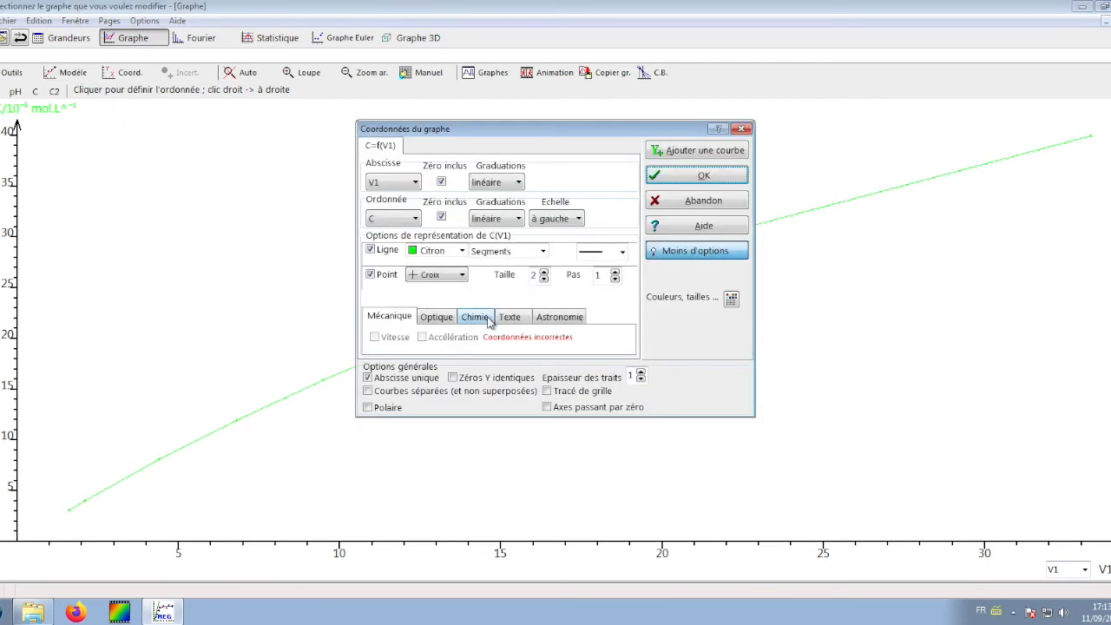
{"action": "left_click", "coordinate": [543, 270]}
{"action": "left_click", "coordinate": [543, 271]}
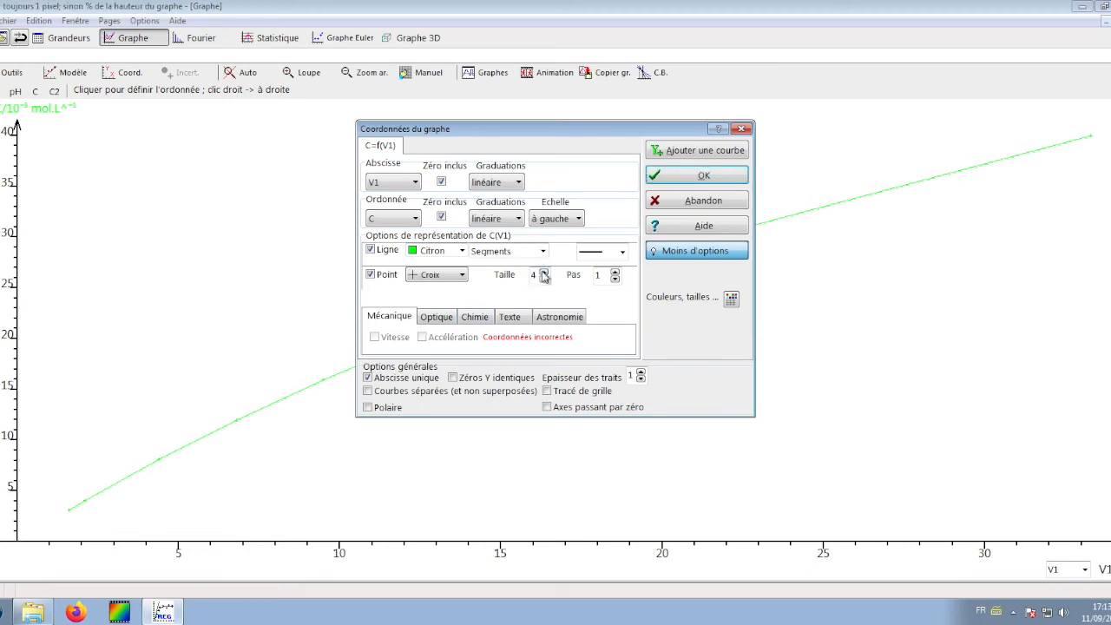
{"action": "left_click", "coordinate": [668, 176]}
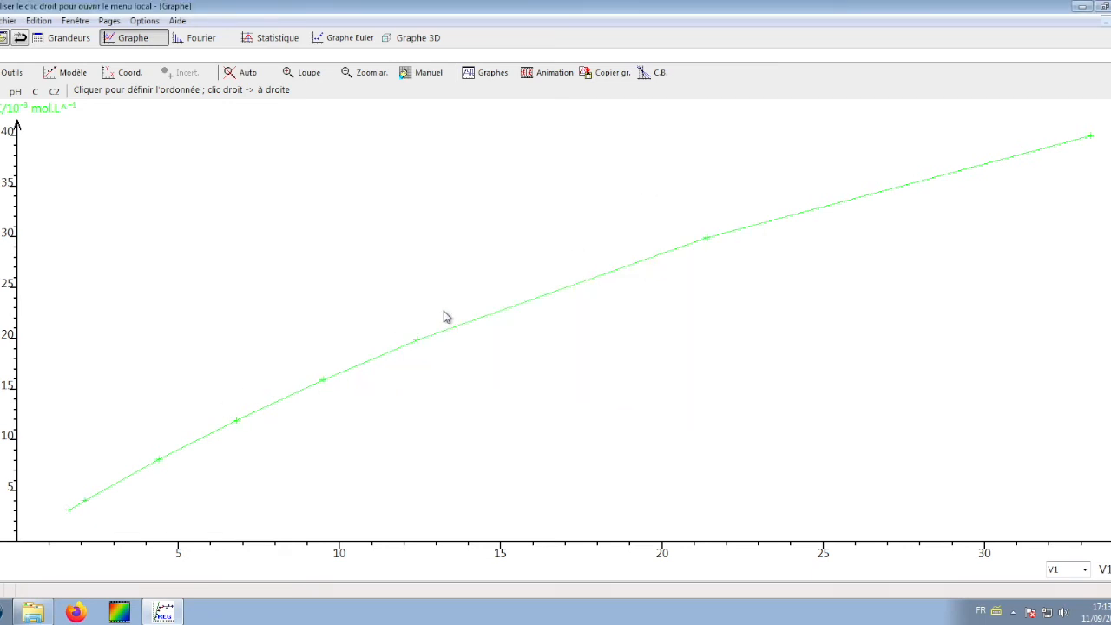
- Add a second curve to the graph with C2 as the ordinate against V1
{"action": "left_click", "coordinate": [116, 77]}
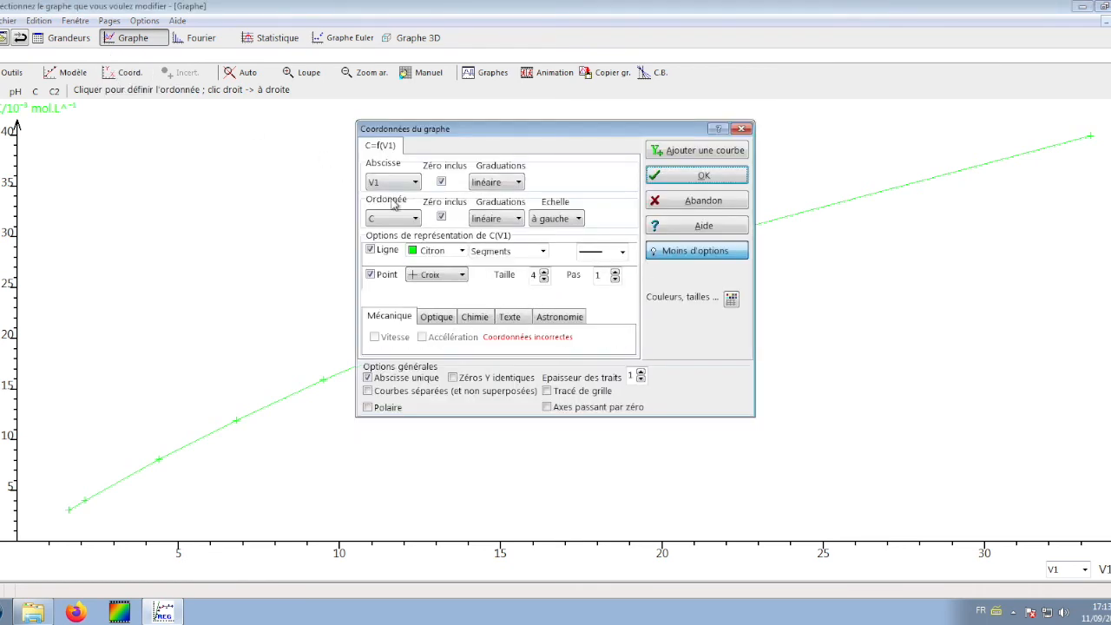
{"action": "left_click", "coordinate": [675, 152]}
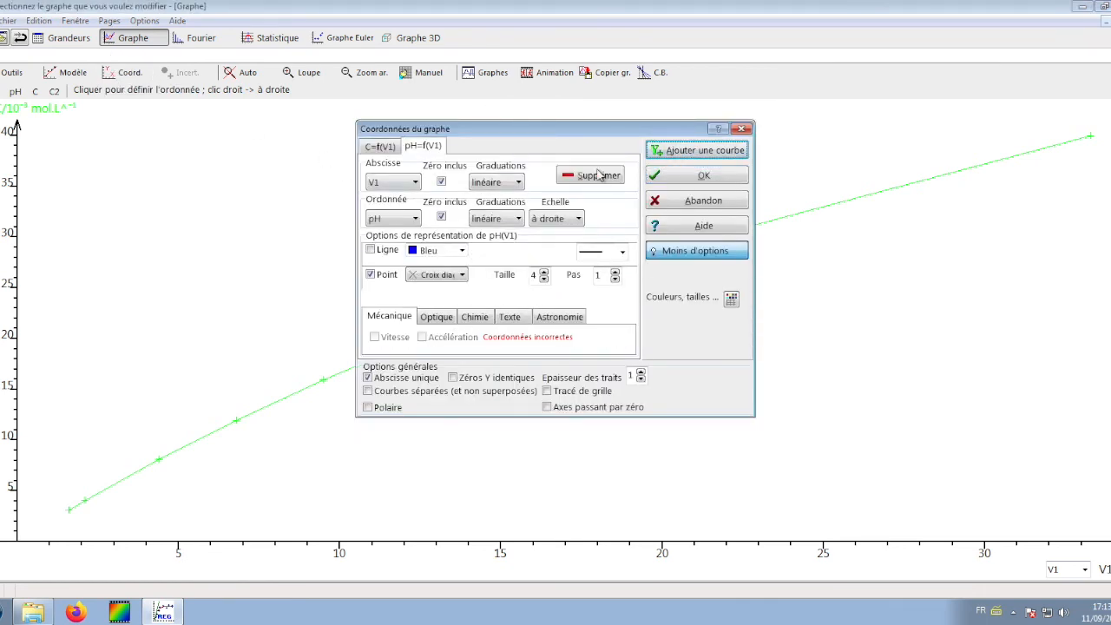
{"action": "left_click", "coordinate": [386, 223]}
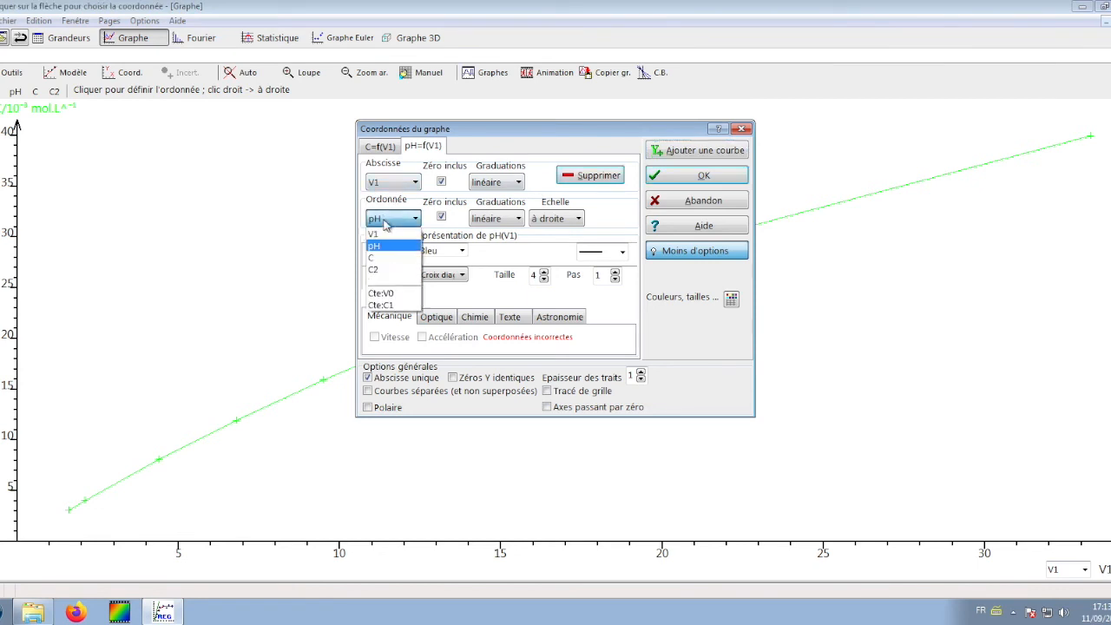
{"action": "left_click", "coordinate": [386, 269]}
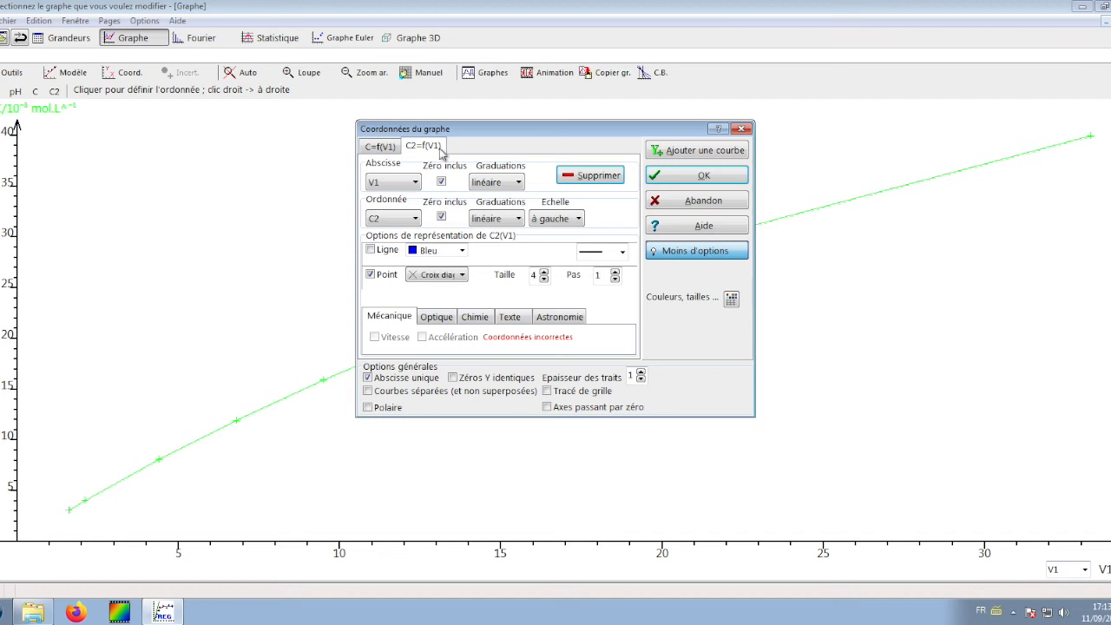
- Turn on the line for the C2 curve, colour it Fuchsia, and apply the graph settings
{"action": "left_click", "coordinate": [371, 249]}
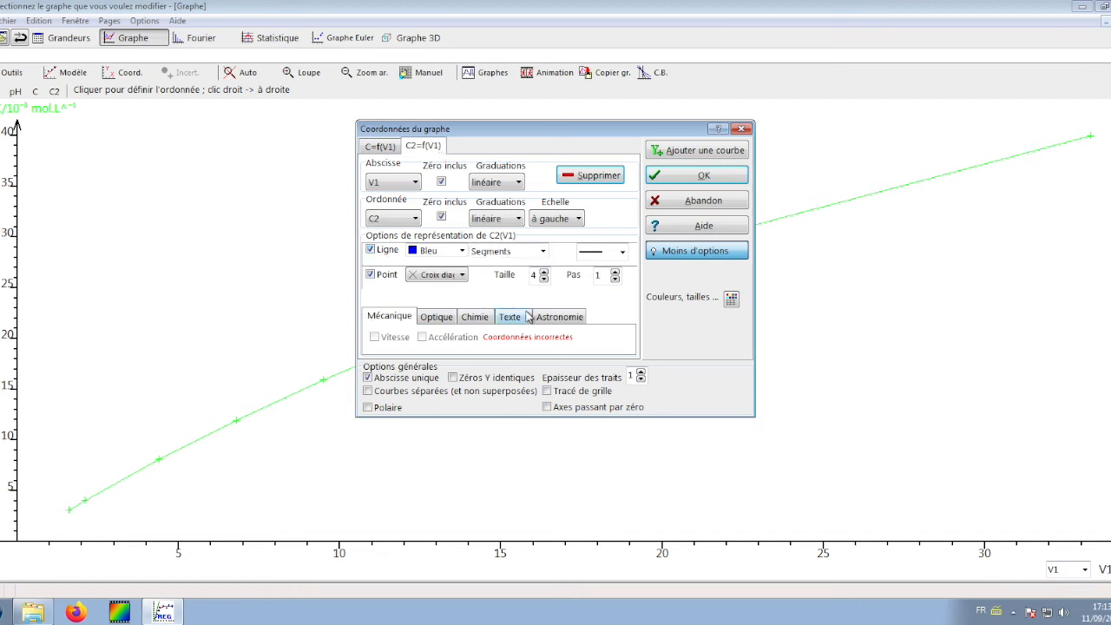
{"action": "left_click", "coordinate": [462, 251]}
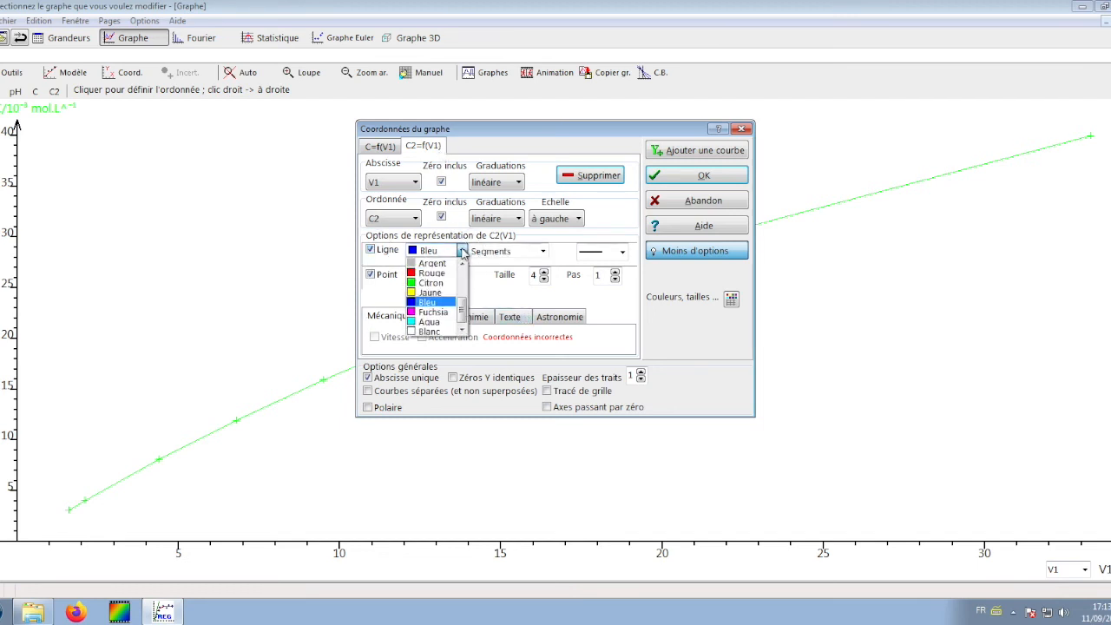
{"action": "left_click", "coordinate": [432, 311]}
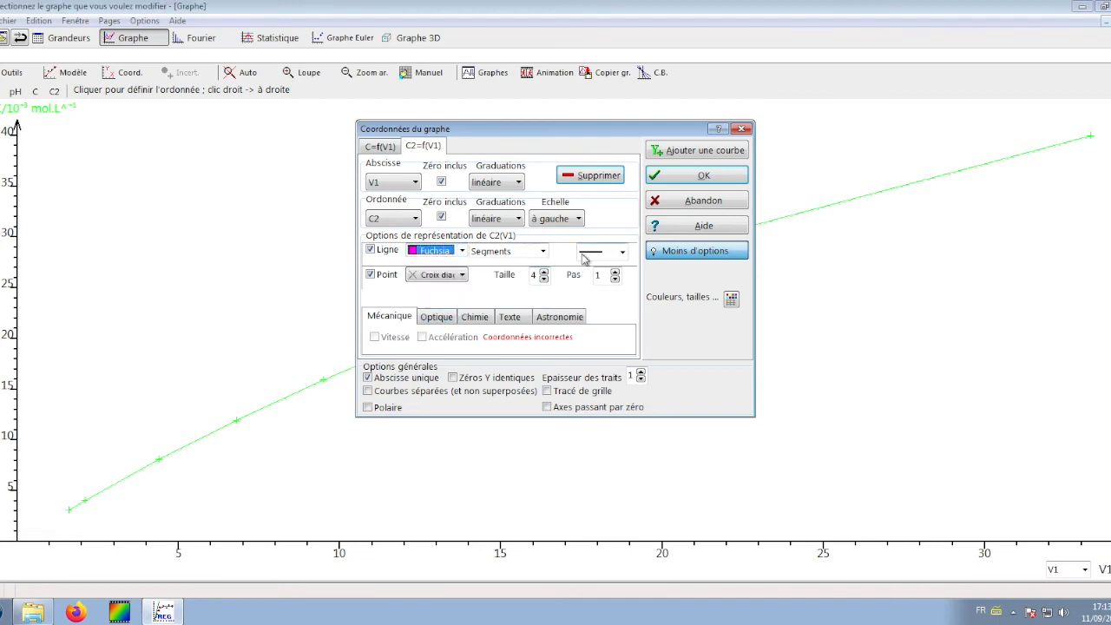
{"action": "left_click", "coordinate": [693, 176]}
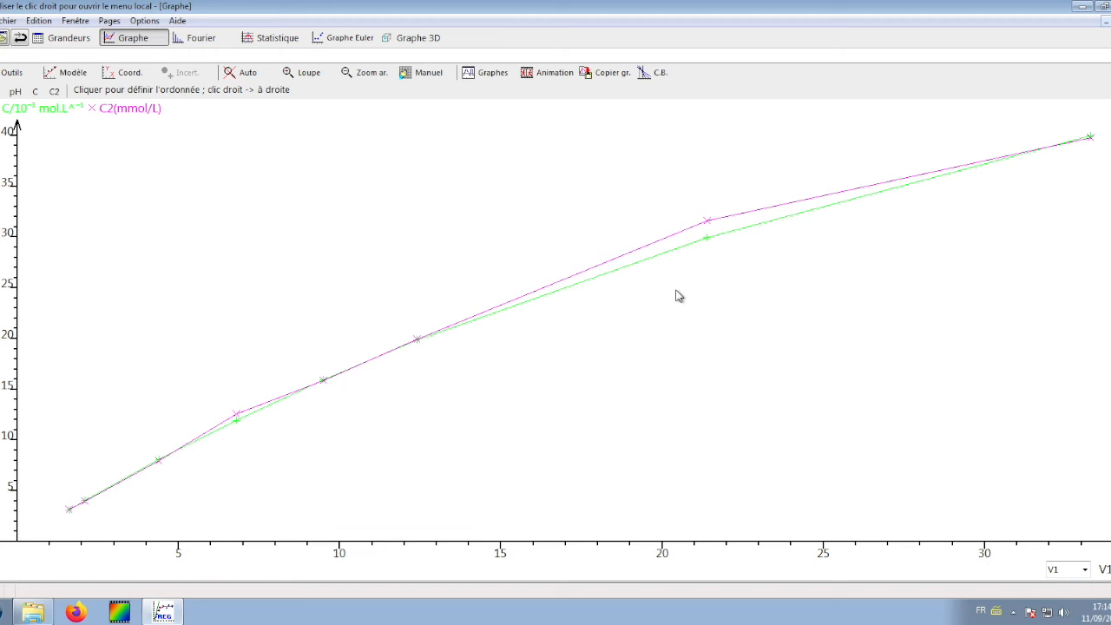
- Add a text annotation to the graph reading "Evolutions comparées des concentrations molaires C et C2"
{"action": "left_click", "coordinate": [6, 75]}
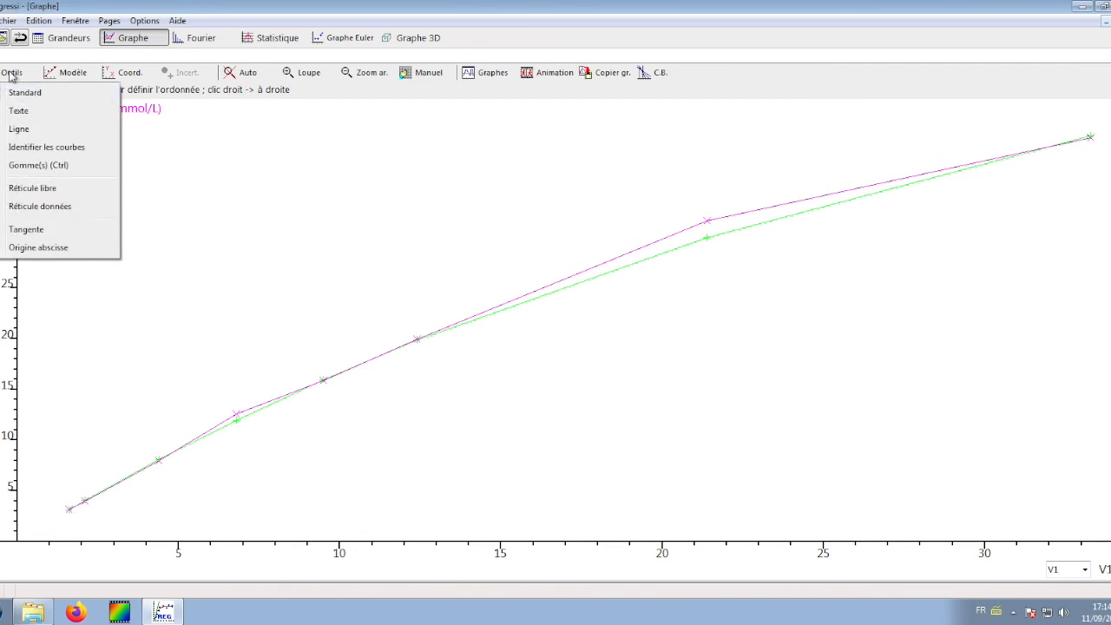
{"action": "left_click", "coordinate": [21, 110]}
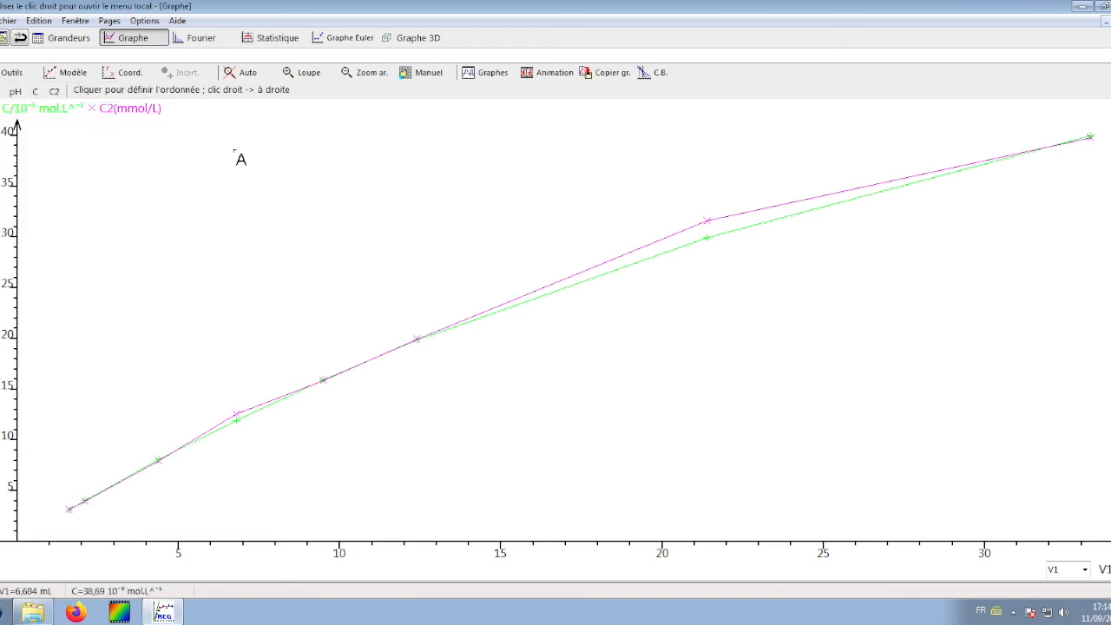
{"action": "left_click", "coordinate": [269, 154]}
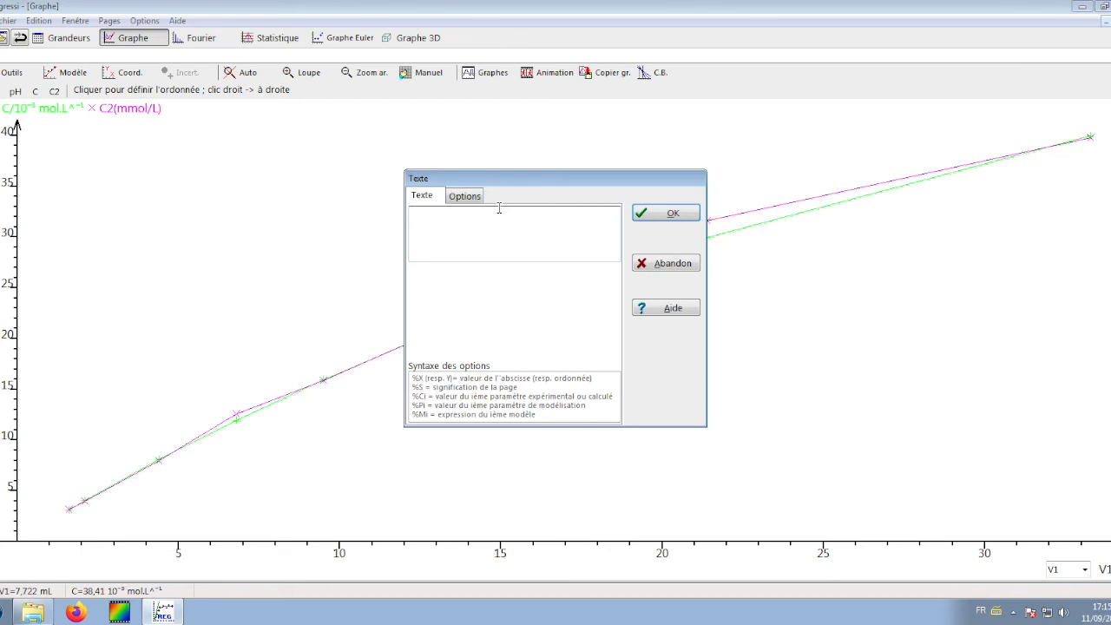
{"action": "type", "text": "Evolutions comparées des concentrations m"}
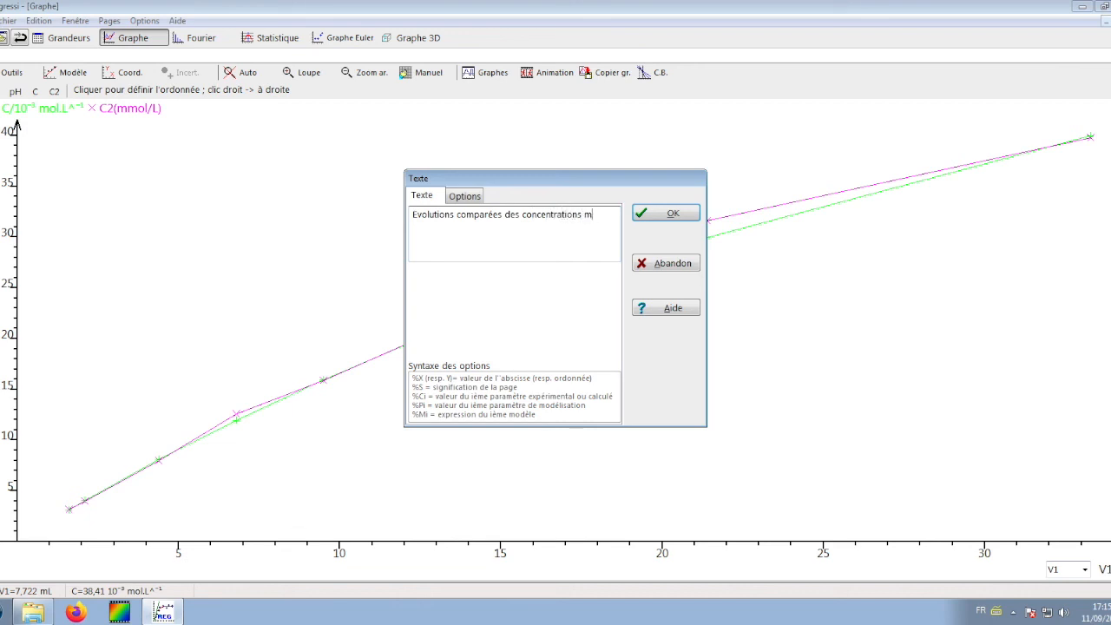
{"action": "type", "text": "olaires C et C2"}
- Give the annotation a frame and the colour Rouge, and place it in the empty area below the curves
{"action": "left_click", "coordinate": [462, 195]}
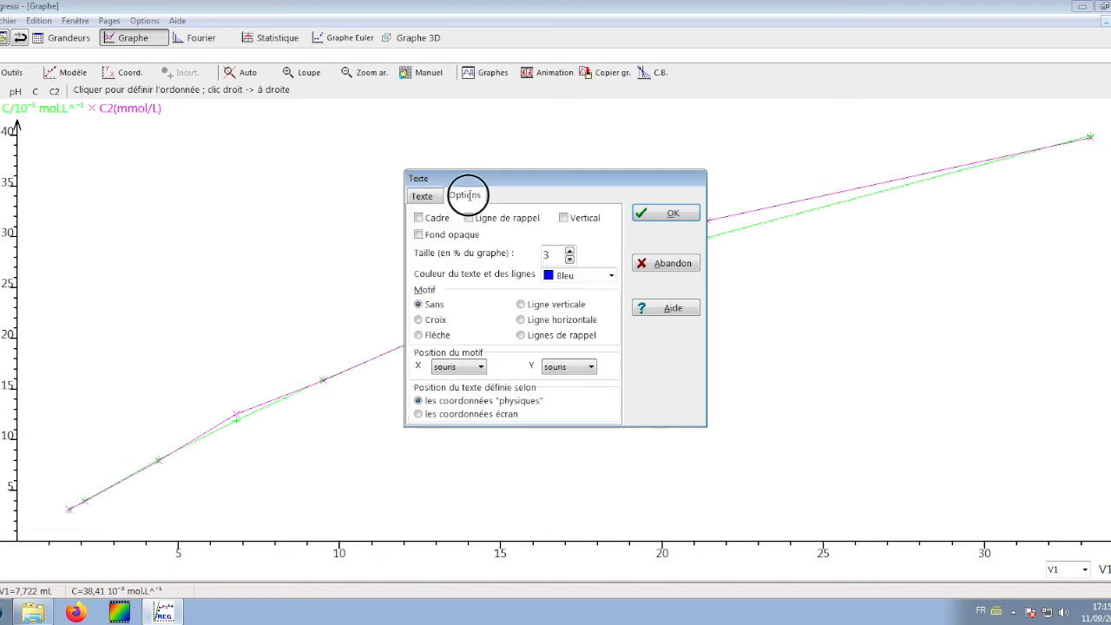
{"action": "left_click", "coordinate": [418, 218]}
{"action": "left_click", "coordinate": [587, 277]}
{"action": "left_click", "coordinate": [610, 348]}
{"action": "left_click_drag", "start_coordinate": [610, 348], "coordinate": [611, 327]}
{"action": "left_click", "coordinate": [566, 322]}
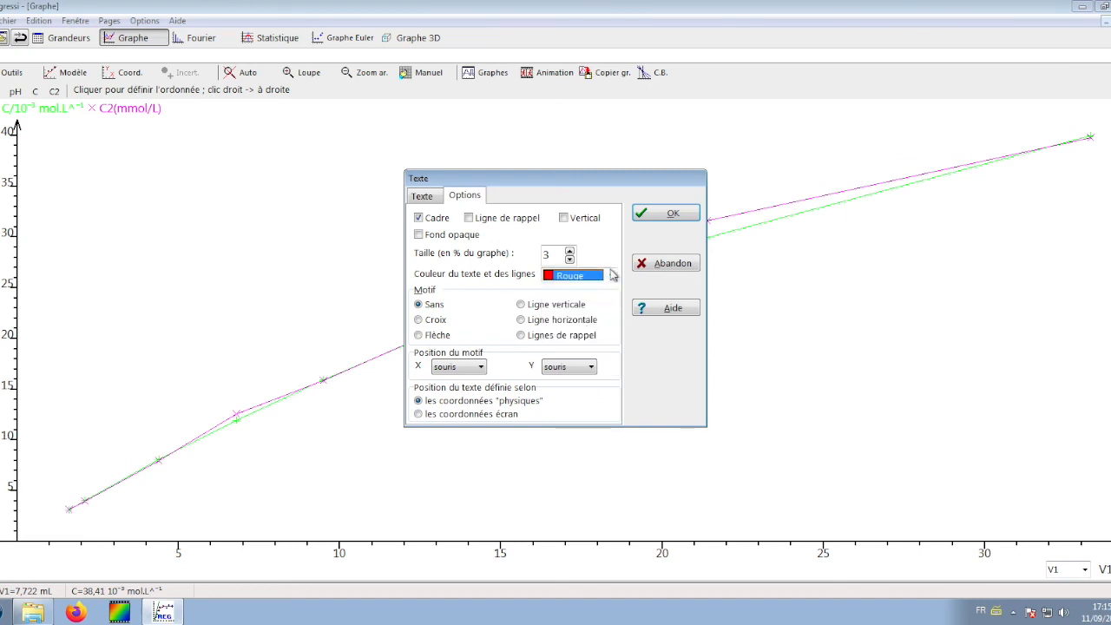
{"action": "left_click", "coordinate": [666, 214]}
{"action": "left_click_drag", "start_coordinate": [276, 157], "coordinate": [870, 408]}
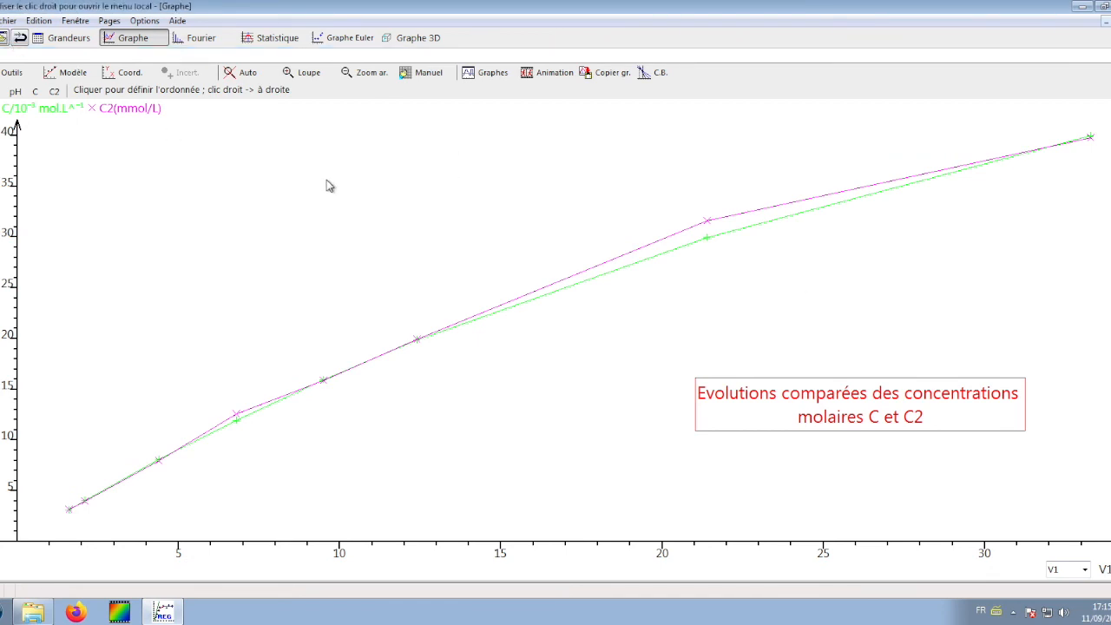
{"action": "left_click", "coordinate": [7, 21]}
{"action": "left_click", "coordinate": [38, 75]}
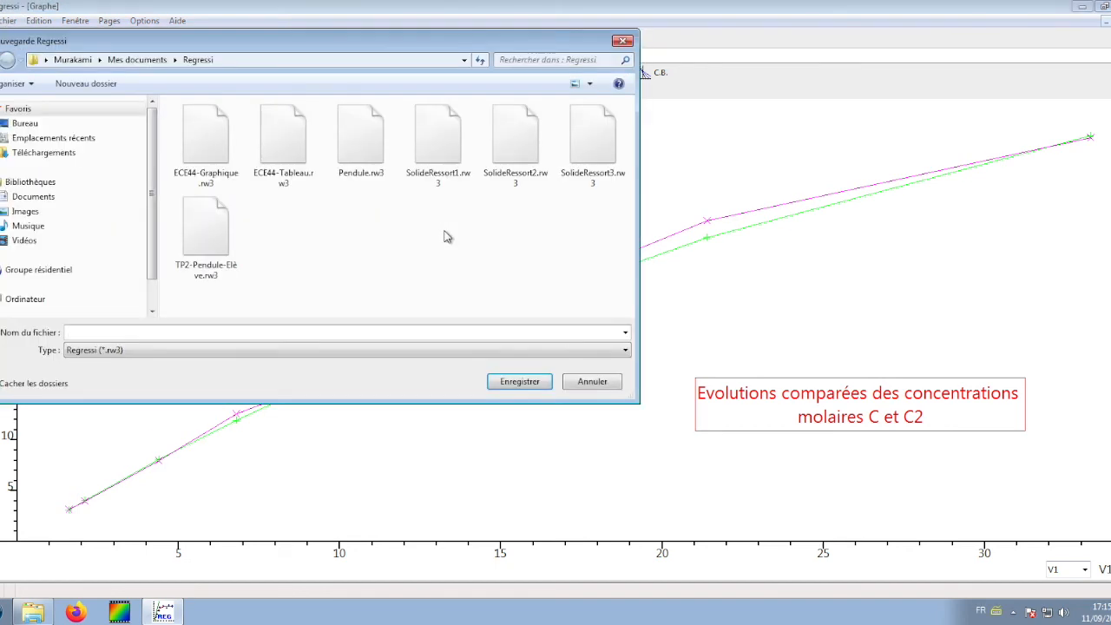
{"action": "left_click", "coordinate": [624, 42]}
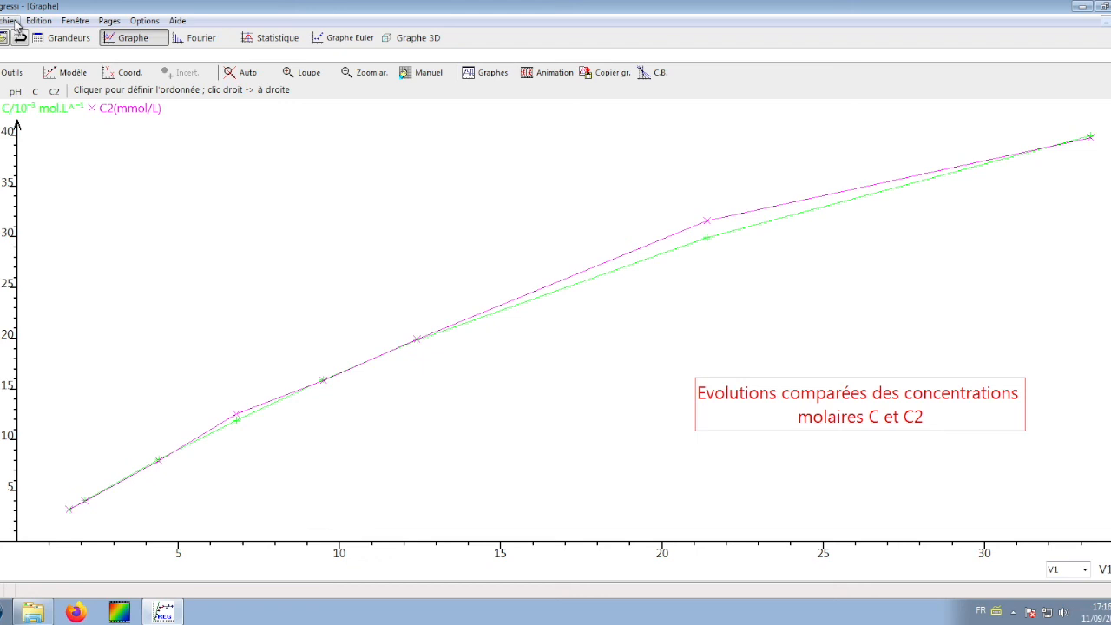
{"action": "left_click", "coordinate": [11, 20]}
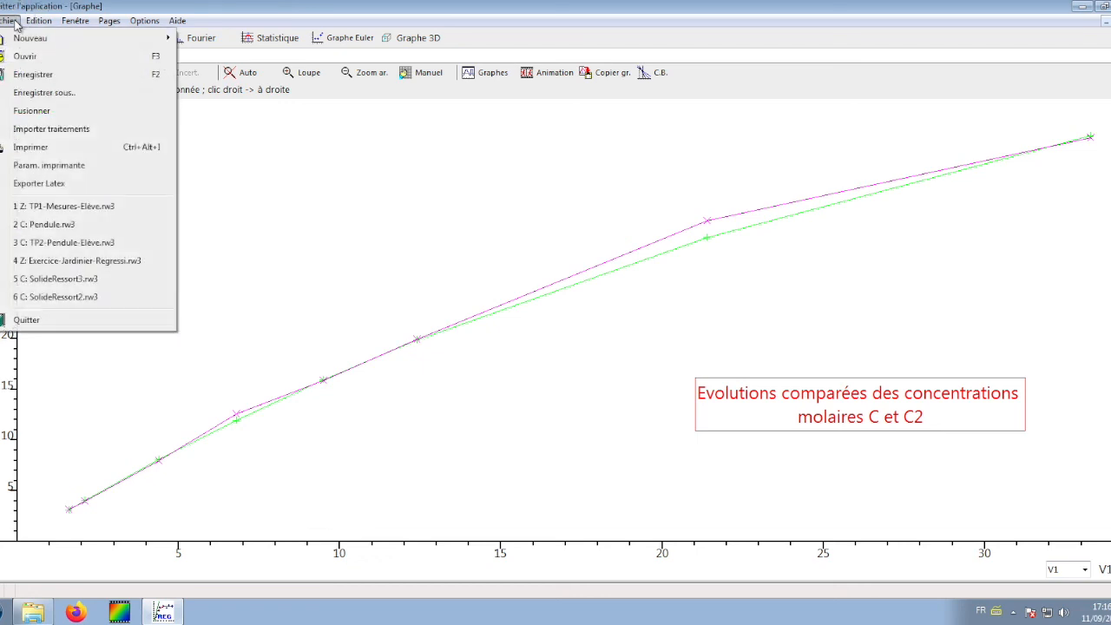
{"action": "left_click", "coordinate": [52, 149]}
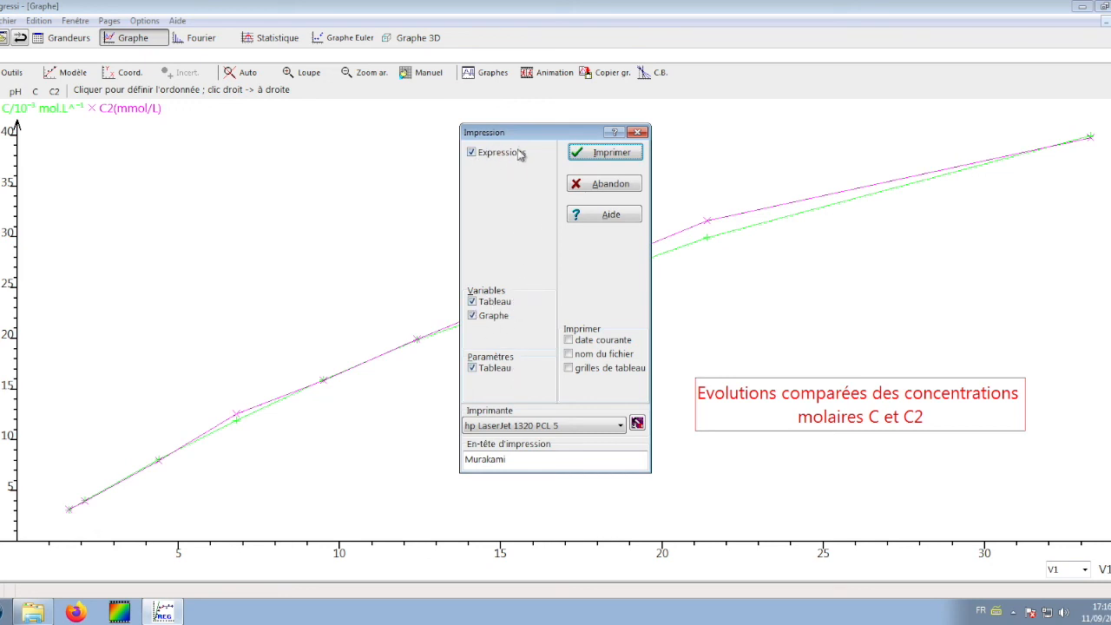
{"action": "left_click", "coordinate": [470, 153]}
{"action": "left_click", "coordinate": [604, 184]}
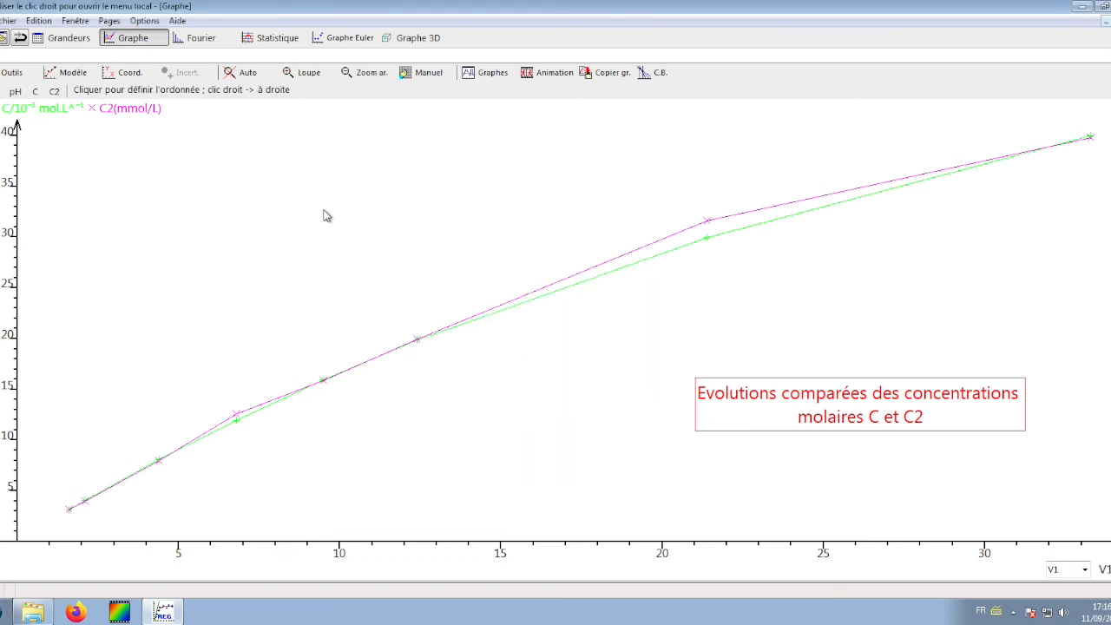